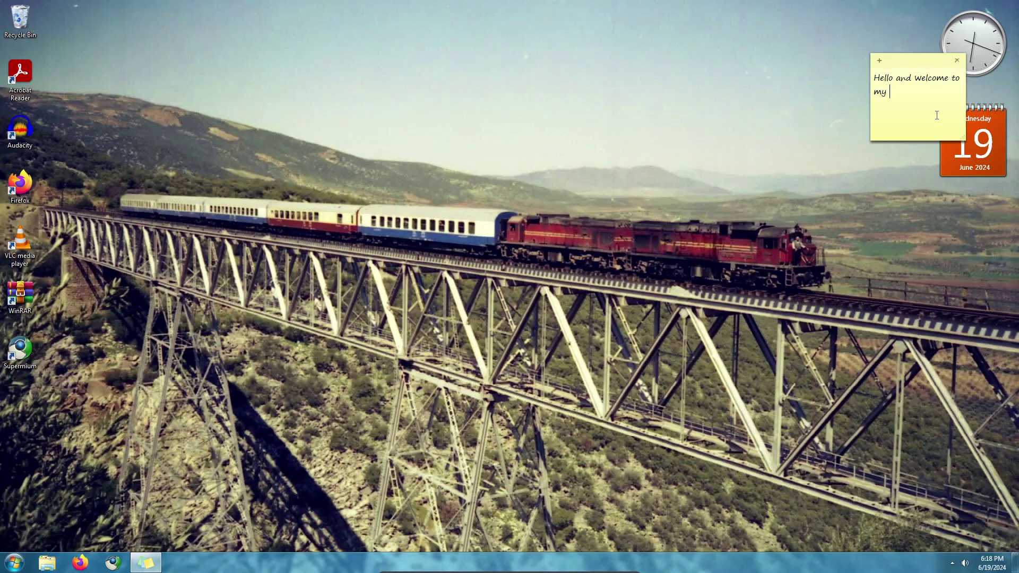
Complete the sticky note to read "Hello and welcome to my first theme on Windows 7, i made this theme, it's called traditional trains :)"
type("heme on Windows 7, i made this theme, it's calle")
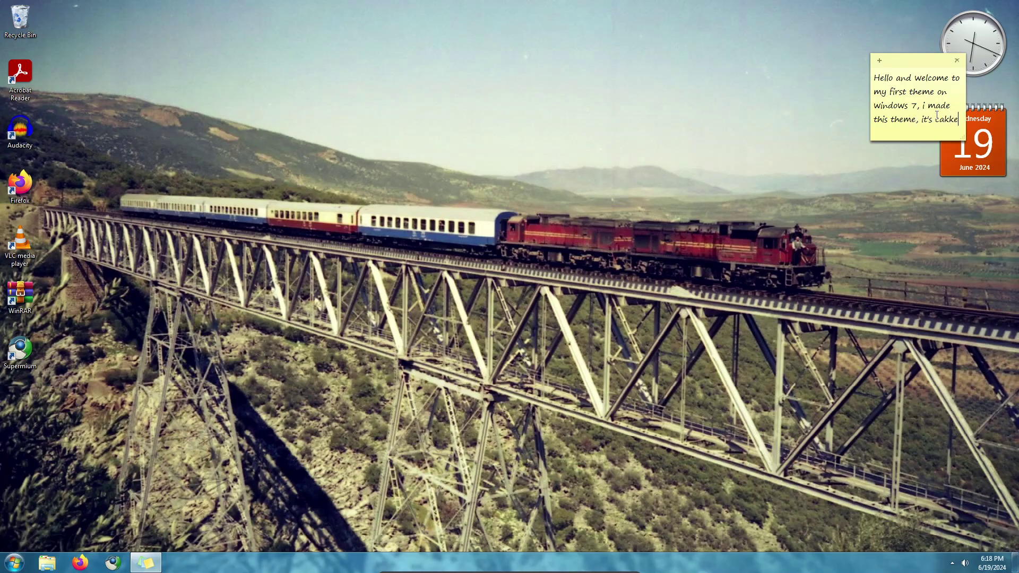
type("traditional trains :)")
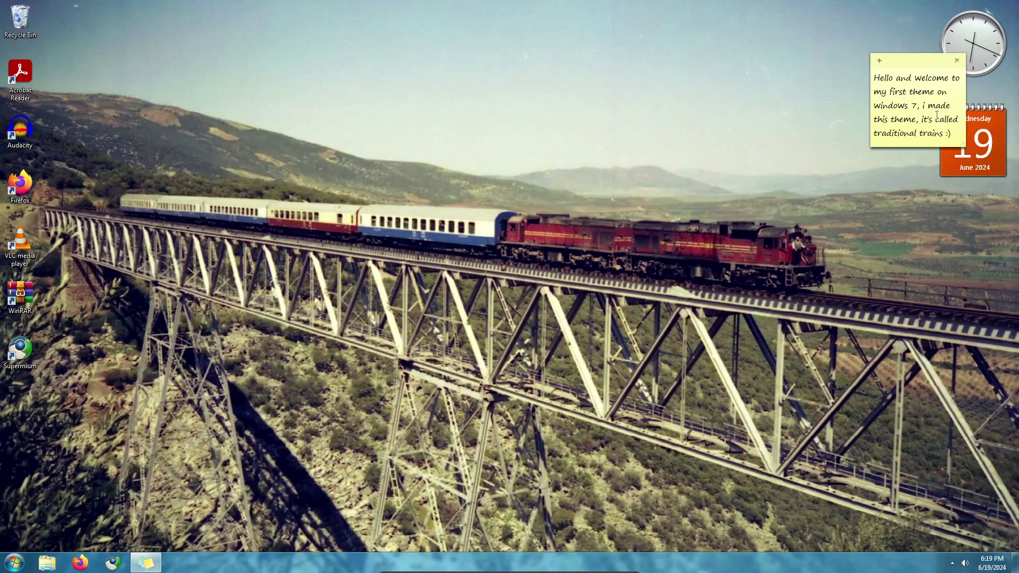
Delete the welcome sticky note from the desktop
left_click(957, 60)
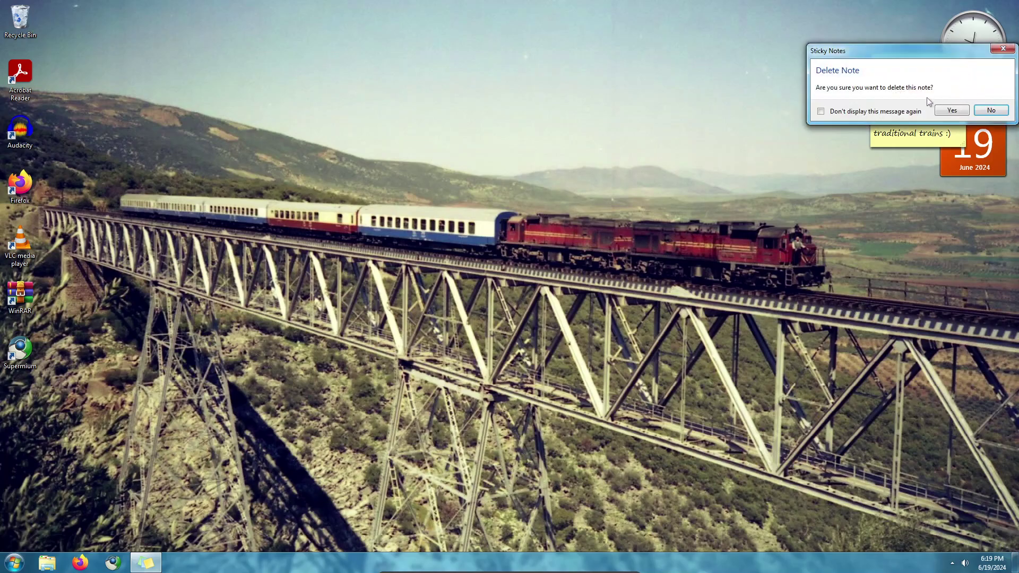
left_click(991, 112)
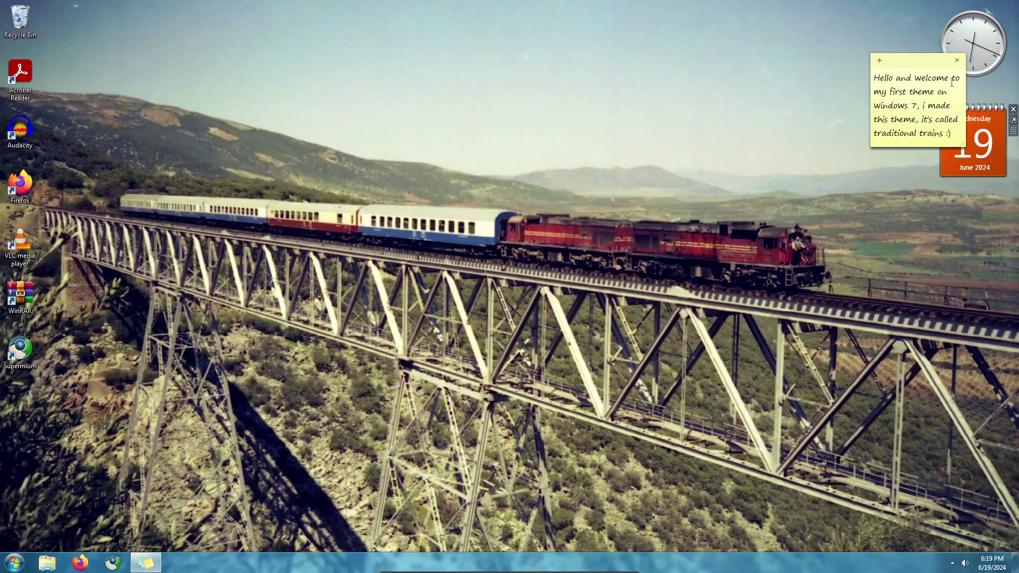
left_click(957, 60)
Look through the Control Panel categories from System and Security to Appearance and Personalization, returning to the overview after each one
left_click(15, 562)
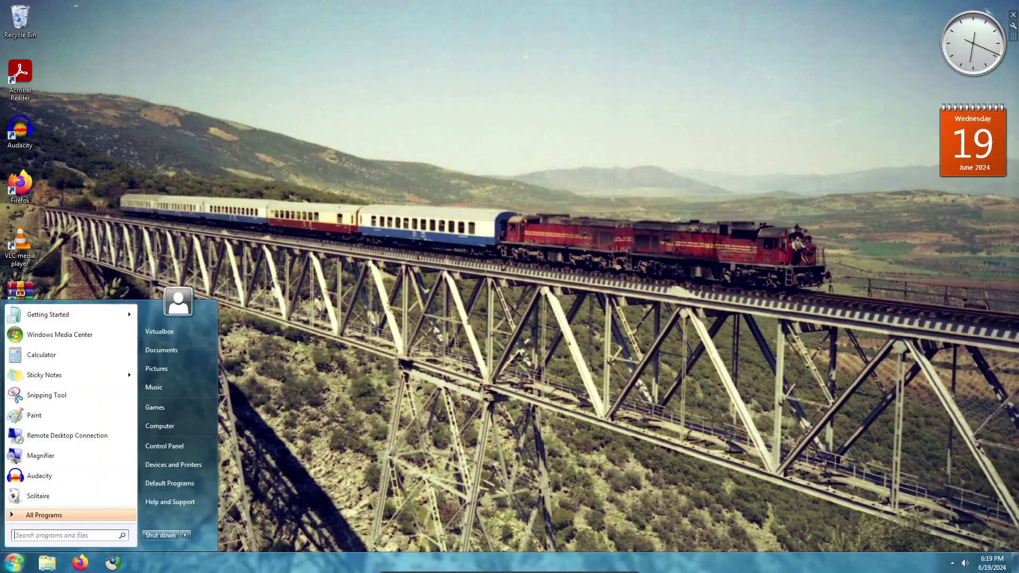
left_click(153, 450)
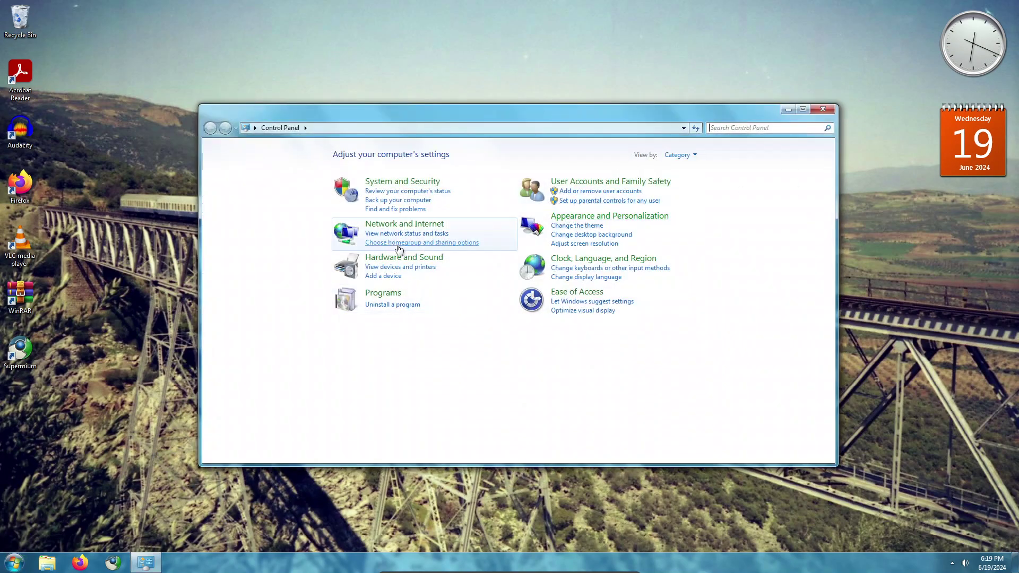
left_click(425, 183)
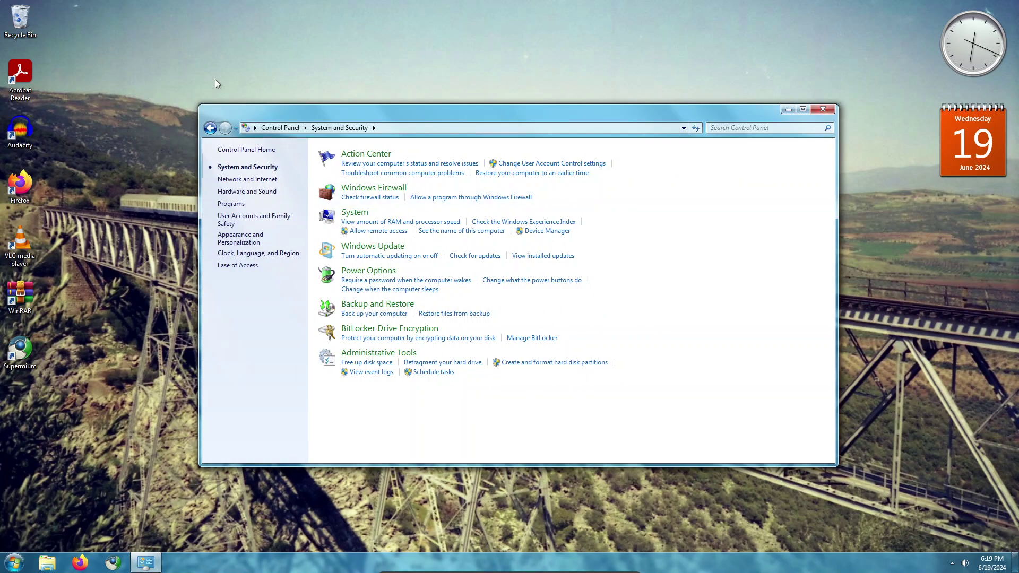
left_click(208, 127)
left_click(396, 223)
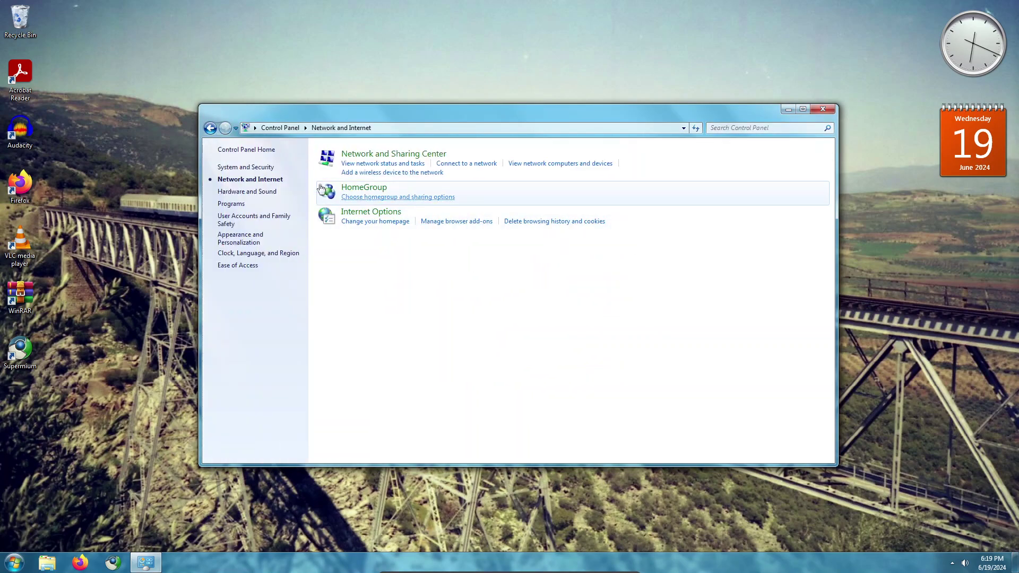
left_click(211, 130)
left_click(374, 257)
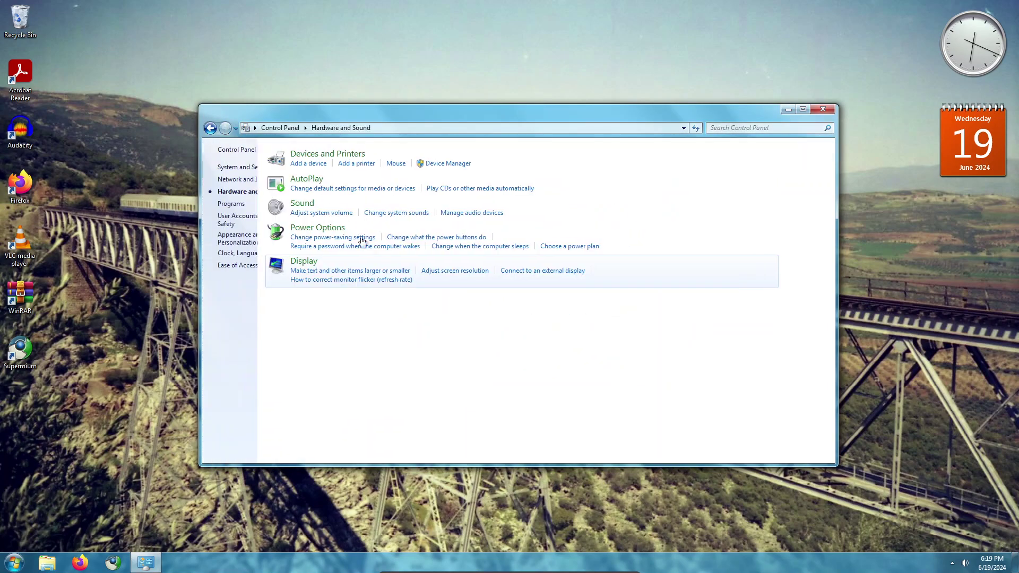
left_click(210, 129)
left_click(368, 293)
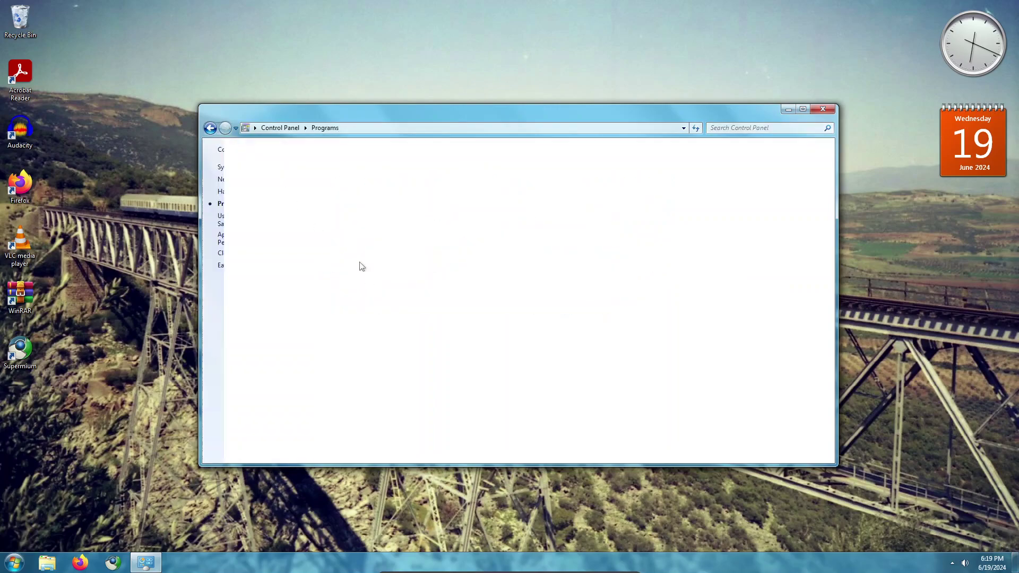
left_click(210, 129)
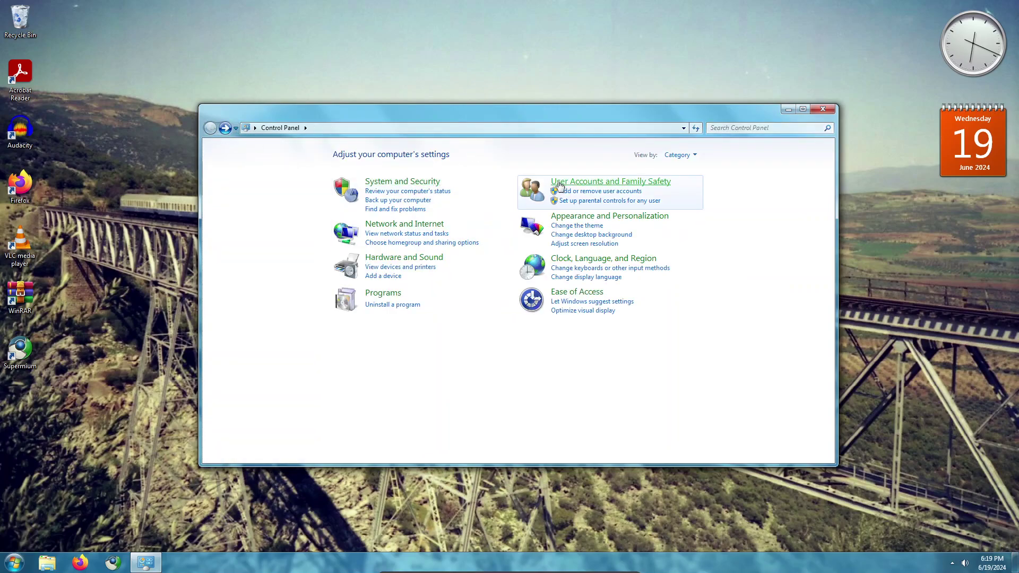
left_click(557, 183)
left_click(209, 130)
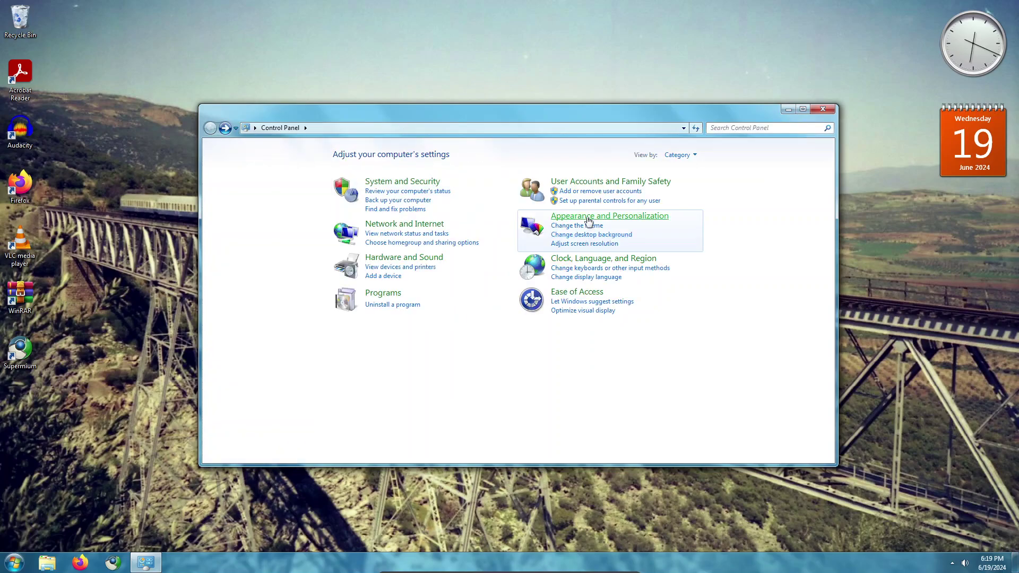
left_click(588, 218)
left_click(210, 129)
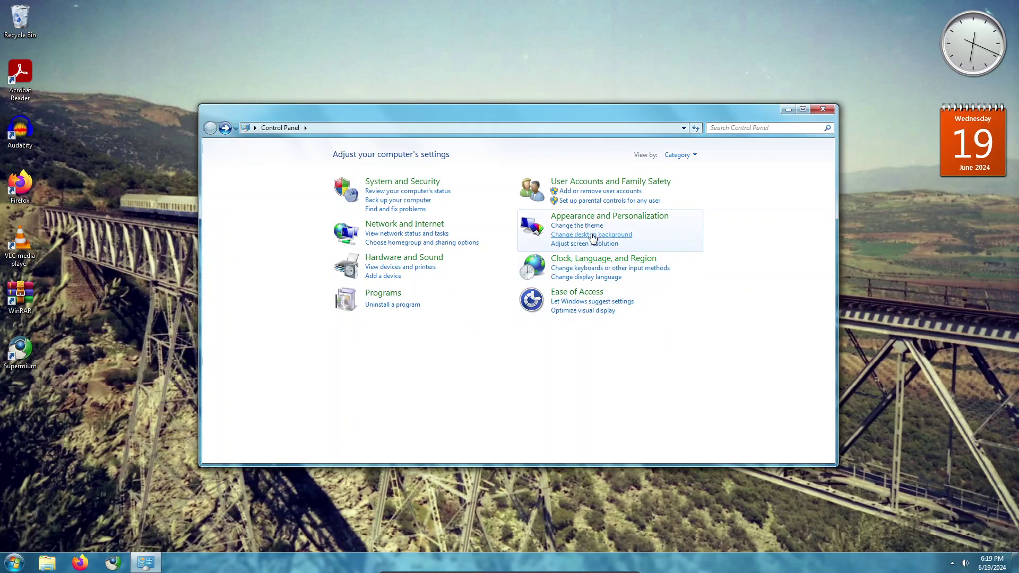
In the Personalization settings, apply the first Aero theme and switch back to the Traditional Trains theme
left_click(591, 218)
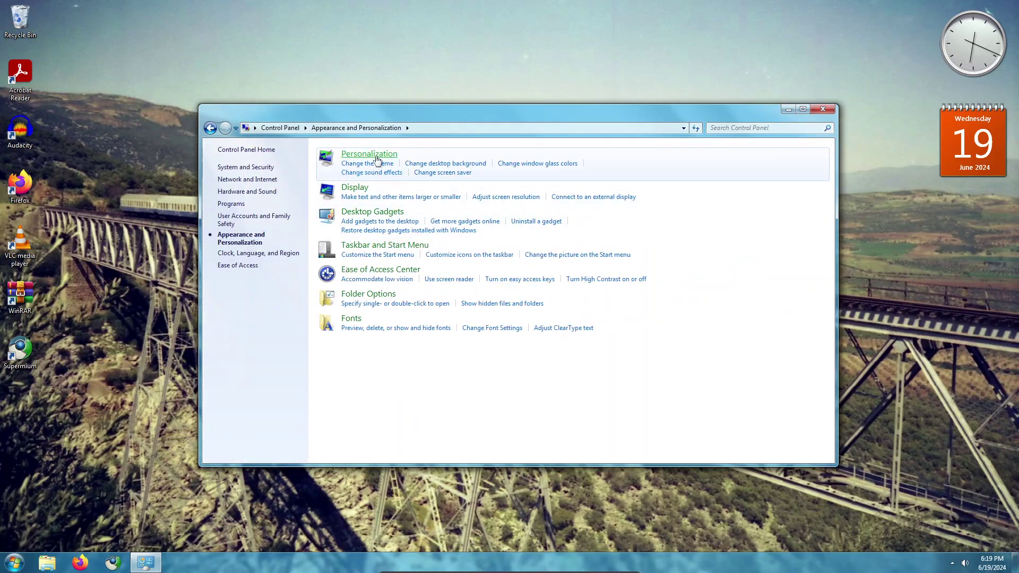
left_click(364, 161)
scroll(386, 339, "down", 3)
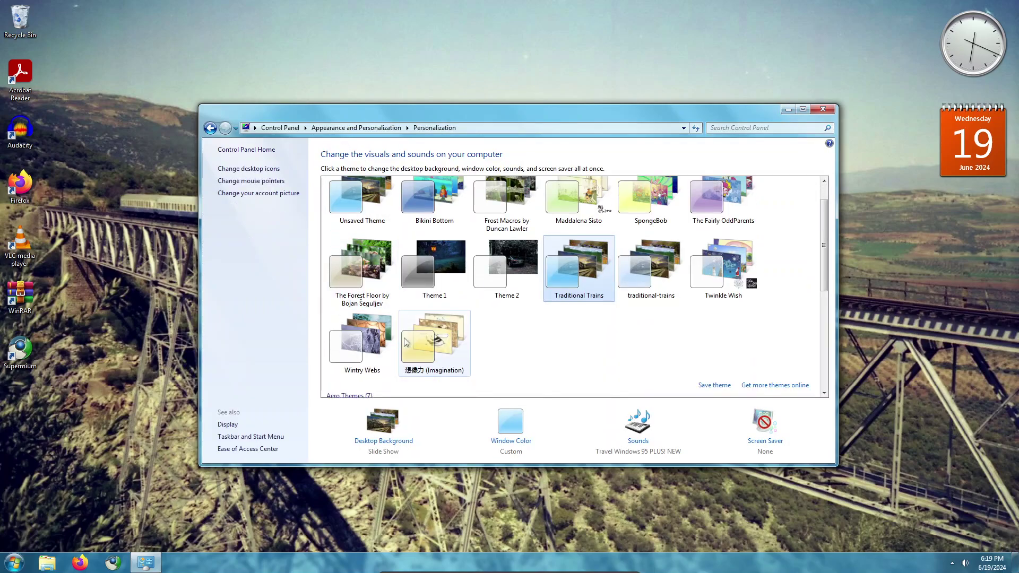
left_click(386, 339)
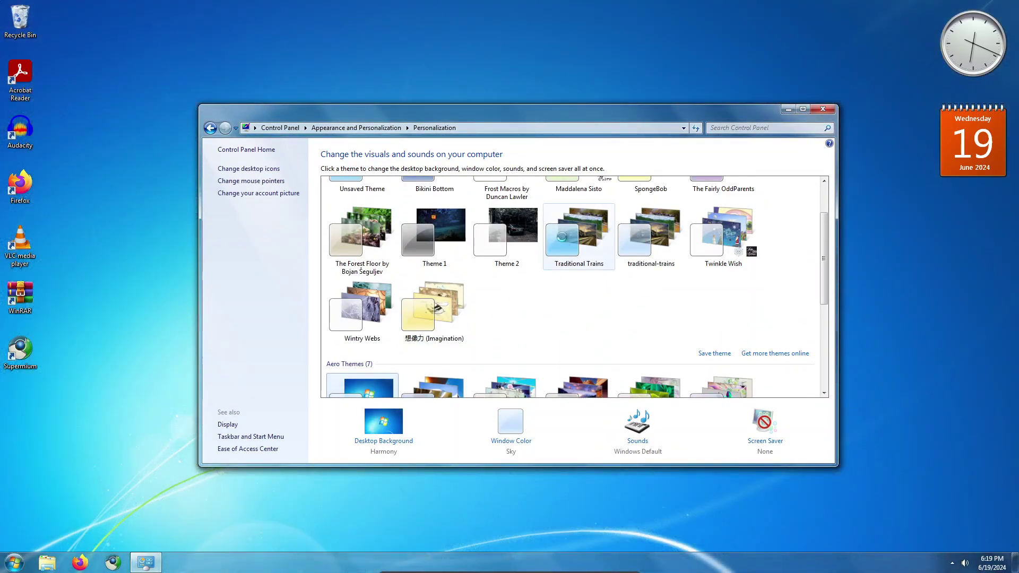
left_click(562, 236)
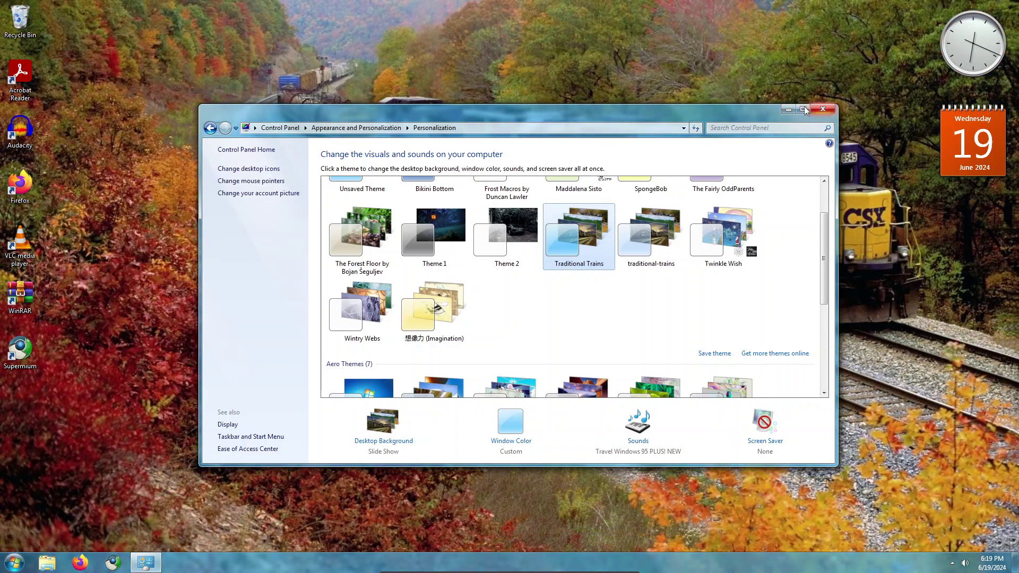
Minimize and restore the Control Panel window before closing it
left_click(823, 109)
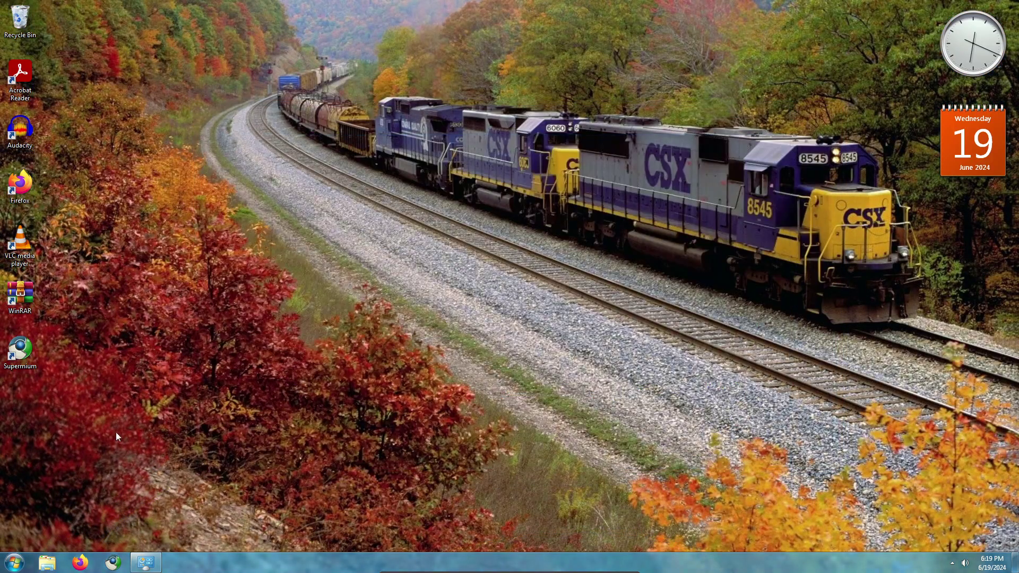
left_click(145, 562)
left_click(824, 110)
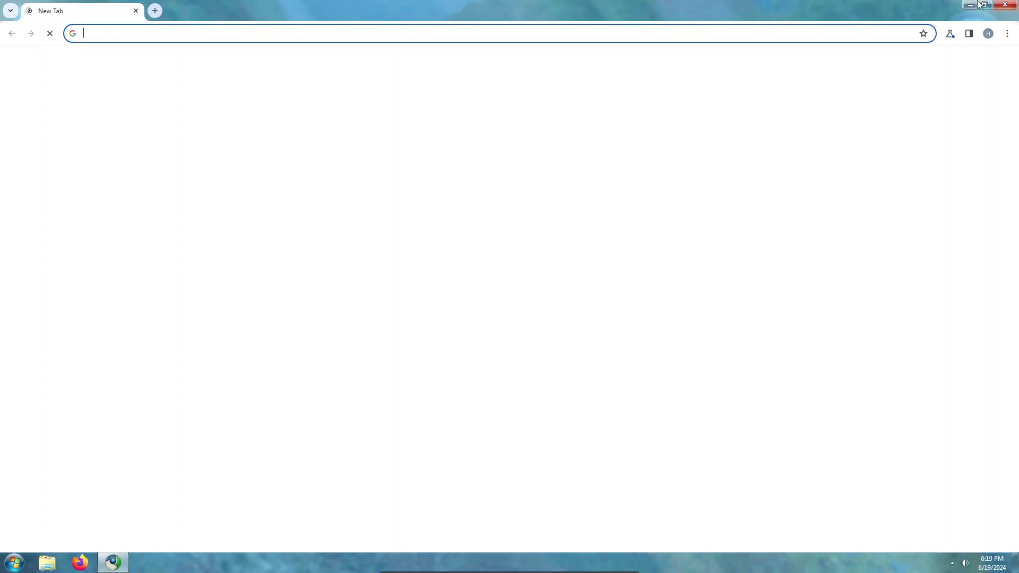
Minimize and restore the Supermium browser window several times before closing it
left_click(972, 5)
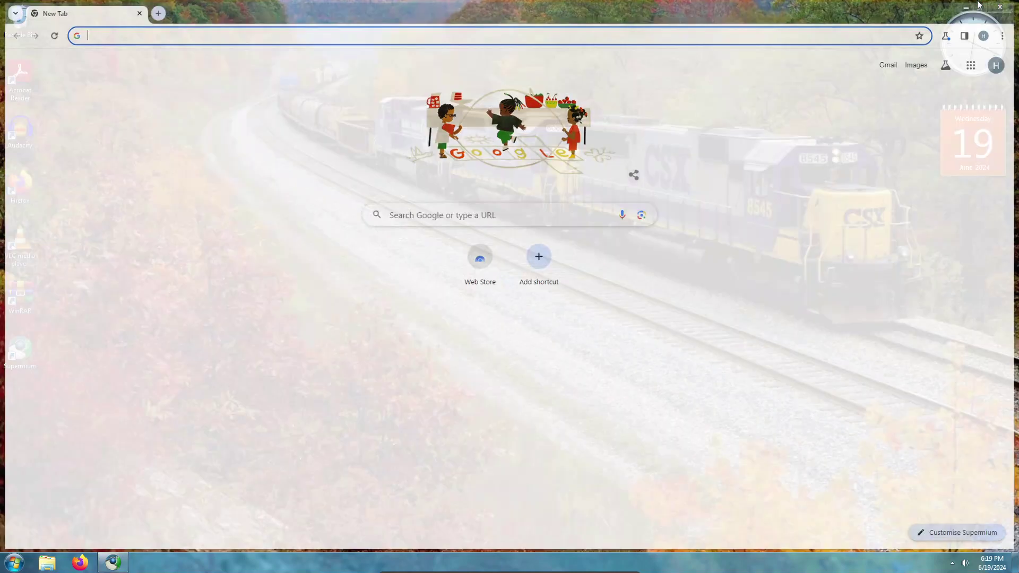
left_click(109, 564)
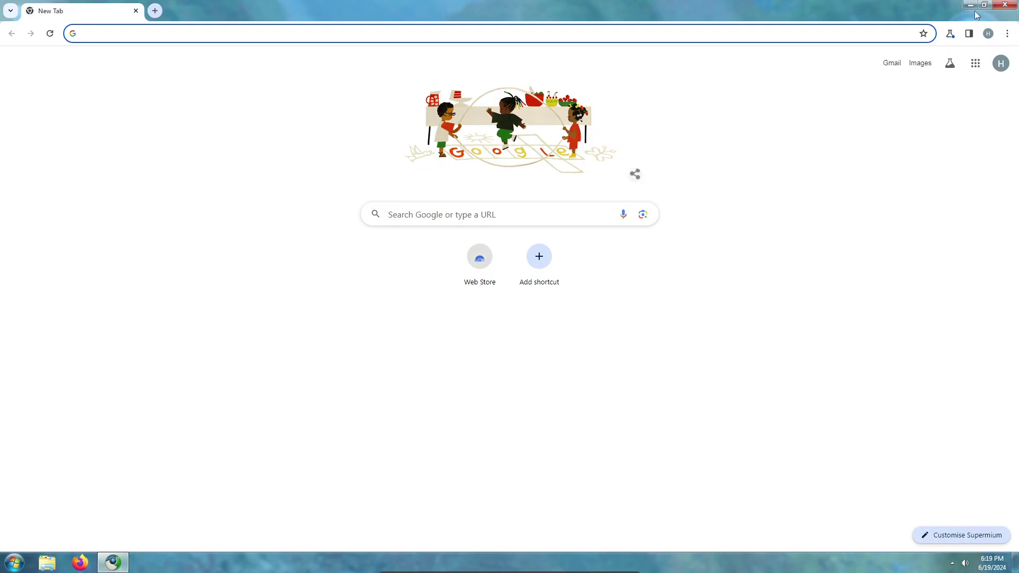
left_click(109, 563)
left_click(112, 562)
left_click(970, 5)
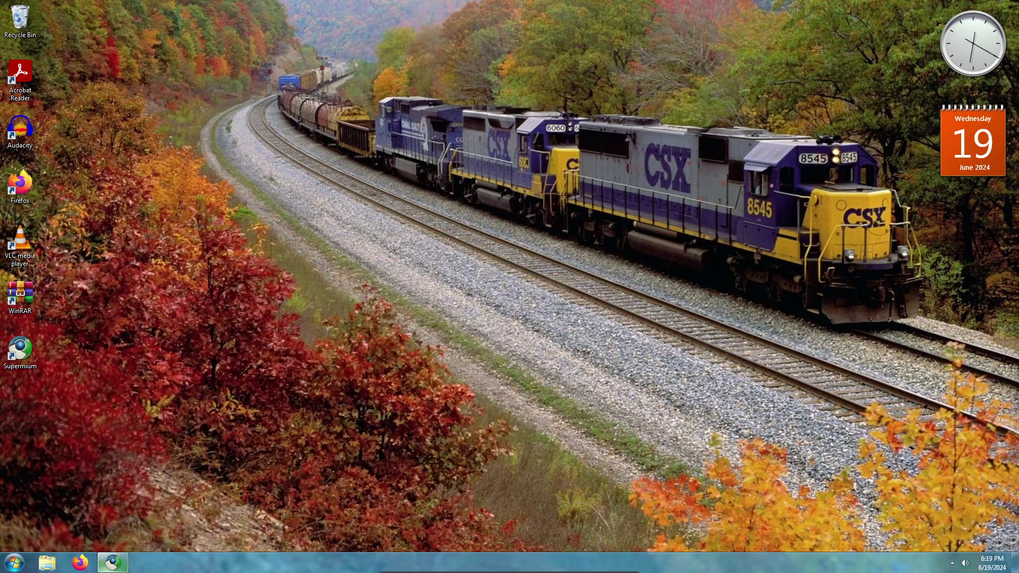
left_click(113, 562)
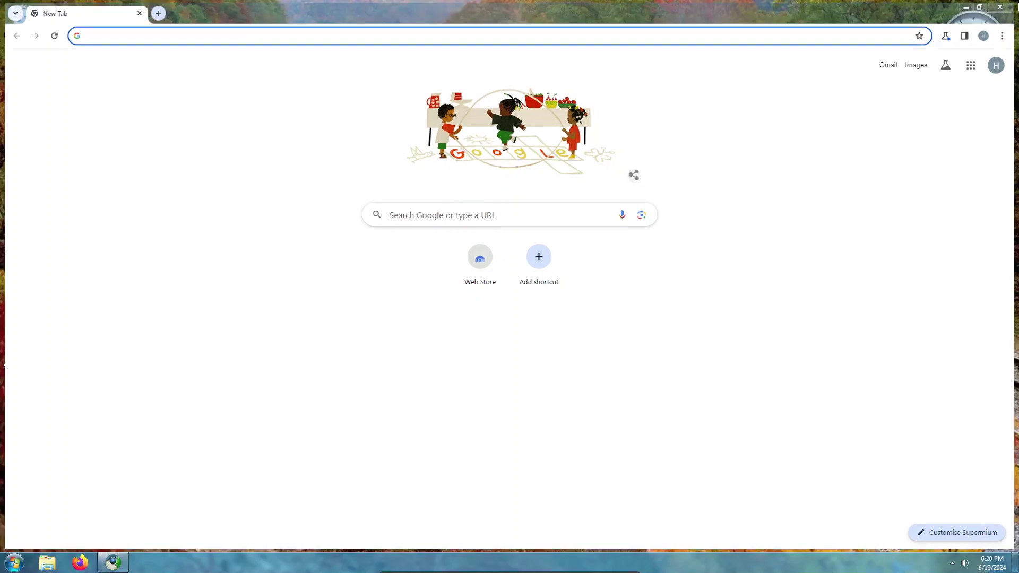
left_click(970, 4)
Log off the current Windows session and sign back in with the account password
left_click(14, 563)
left_click(185, 535)
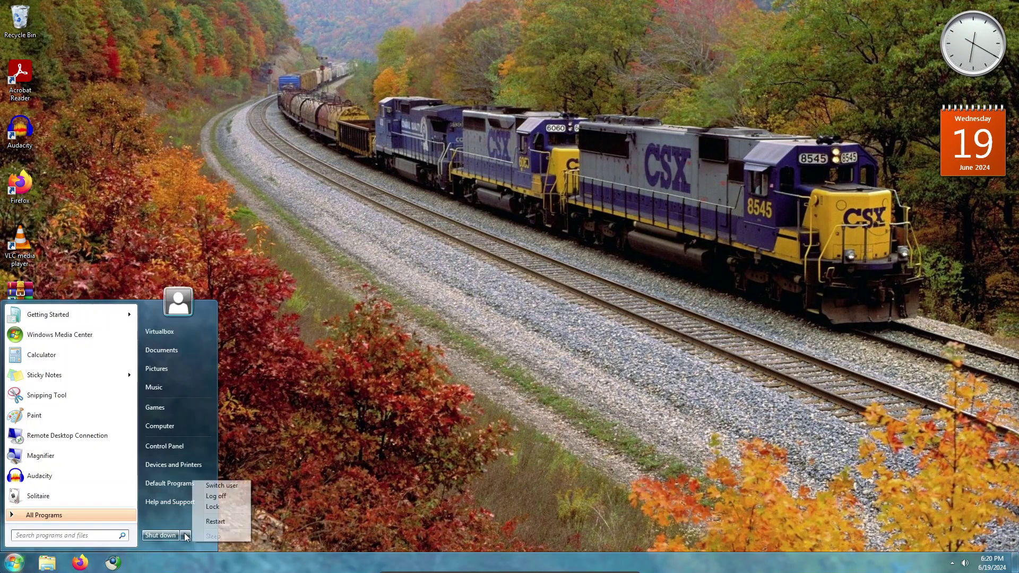
left_click(228, 494)
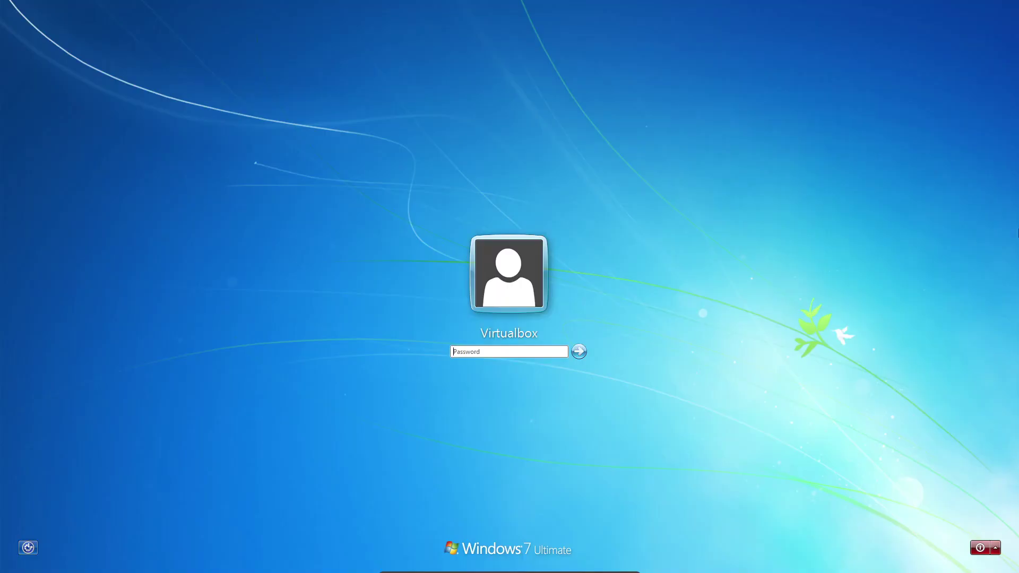
type("p")
key("Return")
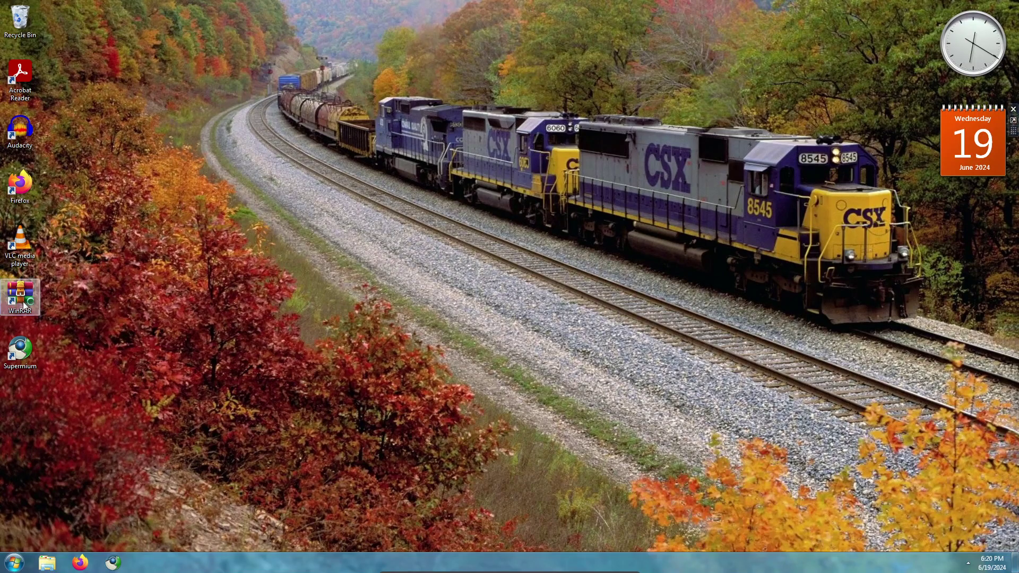
Open the Libraries window for a brief look and close it
left_click(58, 567)
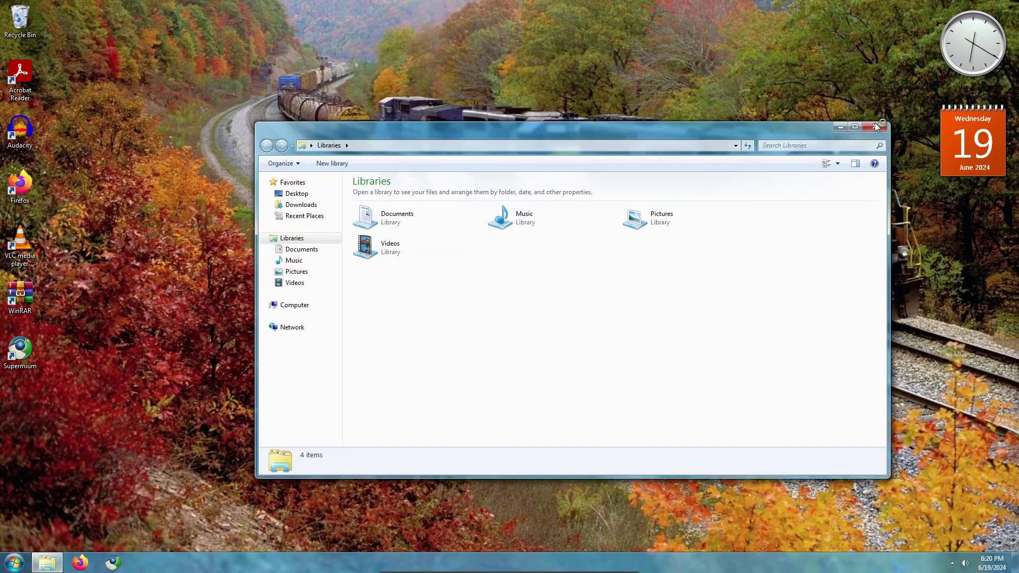
left_click(876, 126)
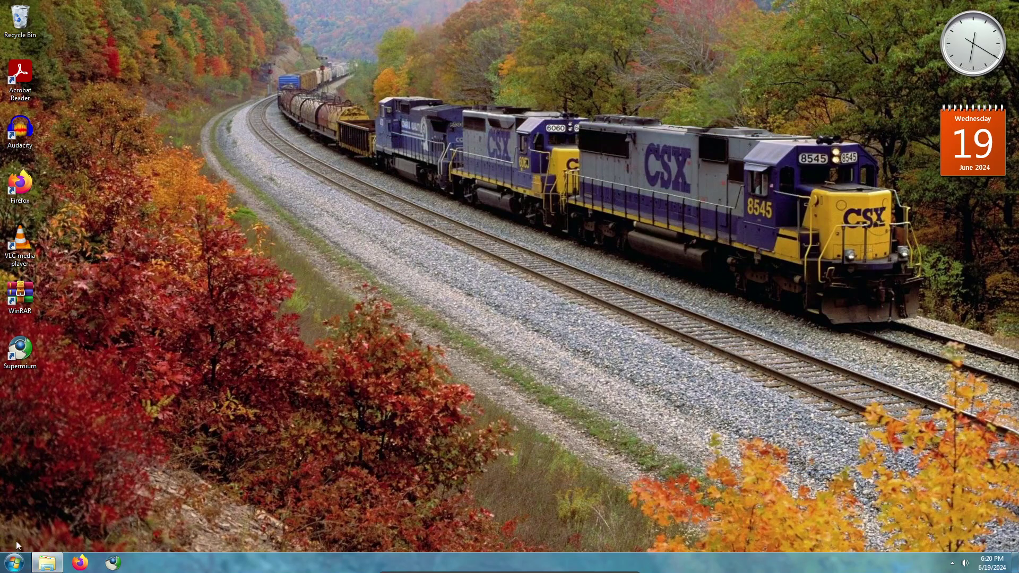
Search the installed programs for Paint and launch it
left_click(17, 563)
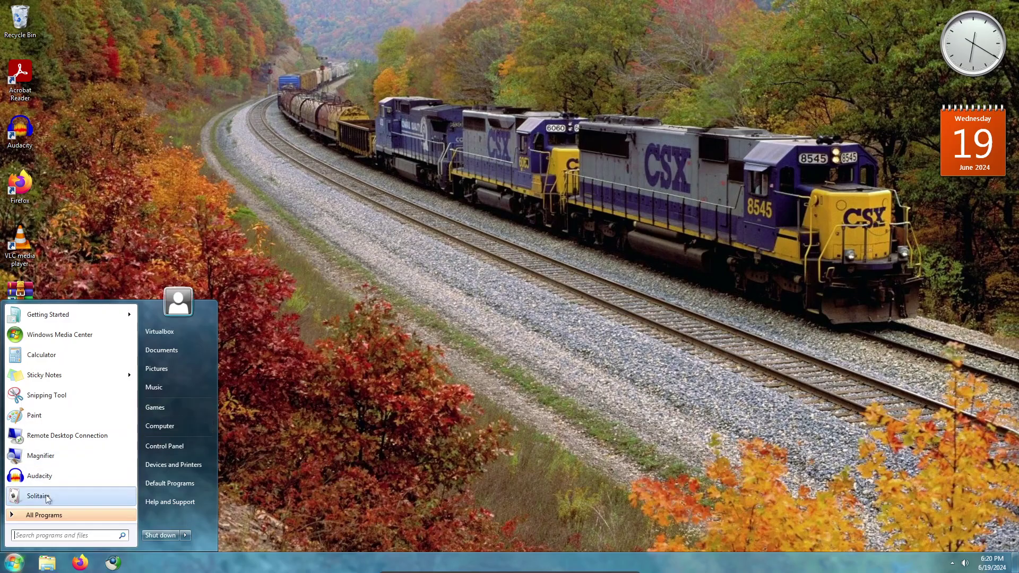
left_click(44, 515)
scroll(48, 451, "down", 1)
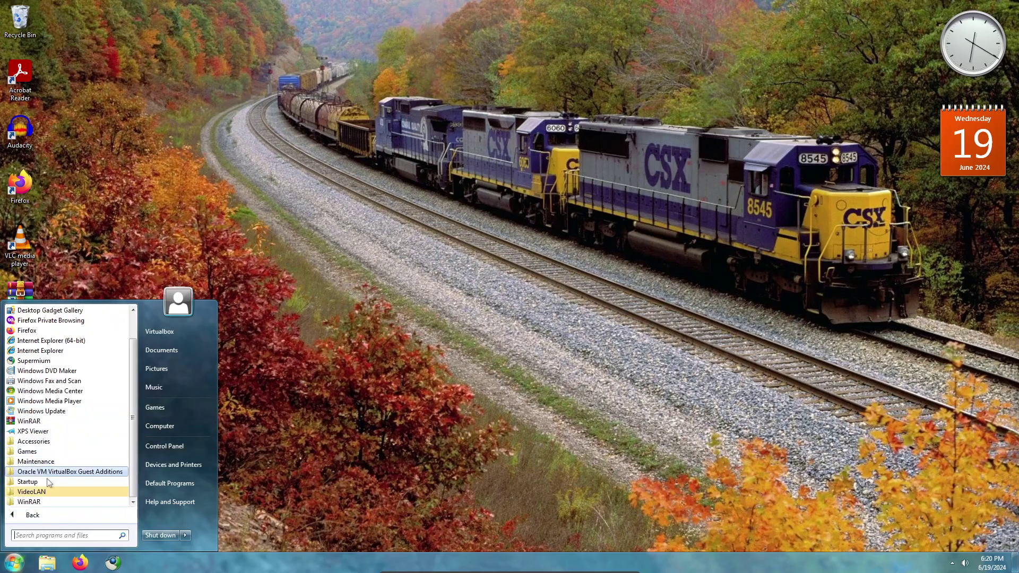
type("paint")
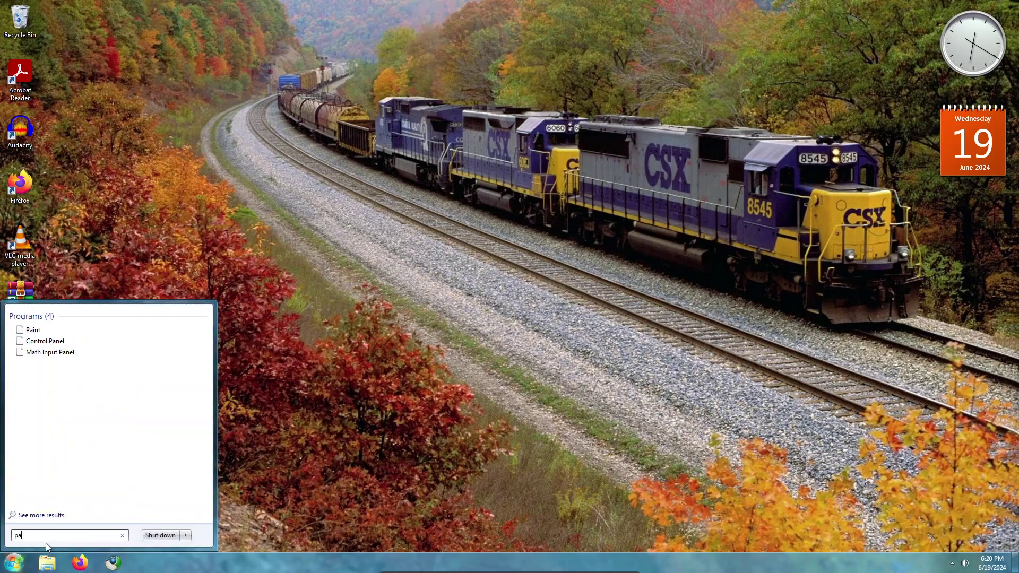
left_click(138, 330)
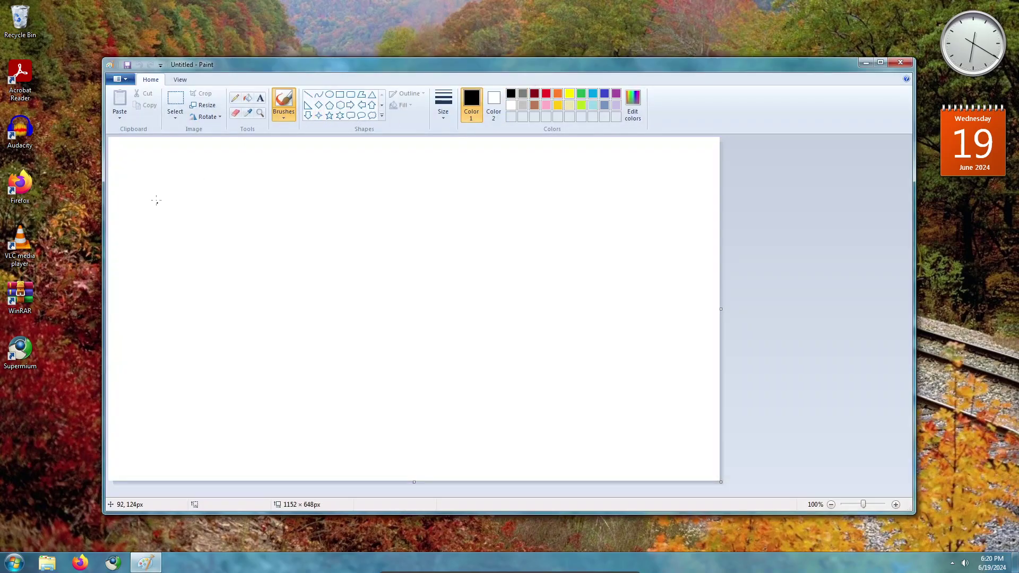
Handwrite "I love Trains" across two lines of the blank canvas with the black brush
left_click_drag(157, 174, 328, 183)
mouse_move(222, 174)
left_mouse_down()
mouse_move(216, 245)
mouse_move(246, 253)
left_mouse_up()
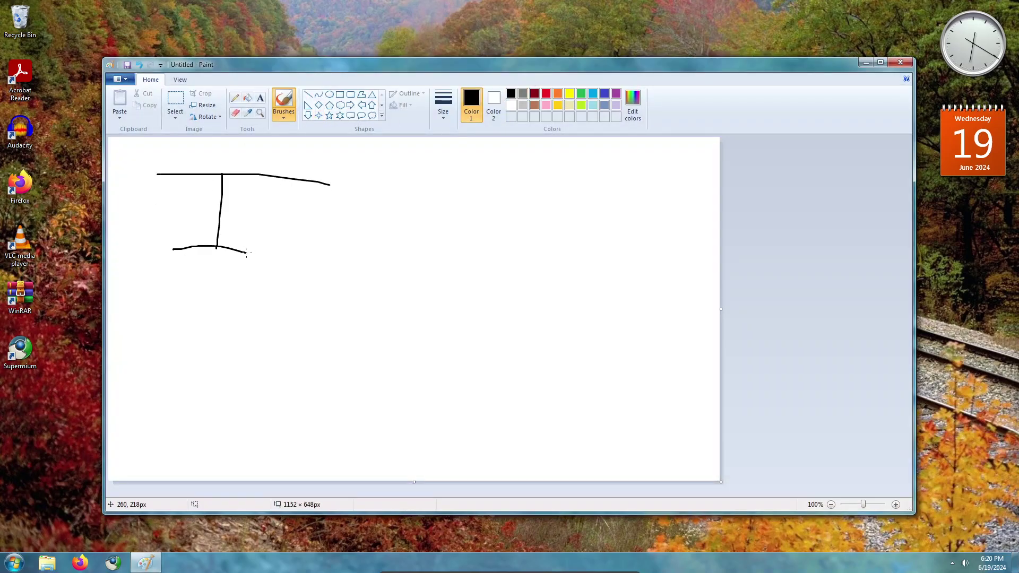
left_click_drag(355, 184, 355, 269)
mouse_move(416, 210)
left_mouse_down()
mouse_move(404, 211)
mouse_move(454, 263)
mouse_move(484, 212)
left_mouse_up()
mouse_move(499, 260)
left_mouse_down()
mouse_move(529, 233)
mouse_move(522, 274)
left_mouse_up()
left_click_drag(213, 341, 304, 338)
left_click_drag(260, 342, 262, 427)
mouse_move(292, 428)
left_mouse_down()
mouse_move(335, 361)
mouse_move(348, 372)
left_mouse_up()
mouse_move(381, 386)
left_mouse_down()
mouse_move(361, 427)
mouse_move(388, 435)
left_mouse_up()
mouse_move(416, 382)
left_mouse_down()
mouse_move(415, 428)
mouse_move(500, 436)
left_mouse_up()
mouse_move(550, 354)
left_mouse_down()
mouse_move(579, 427)
mouse_move(533, 456)
left_mouse_up()
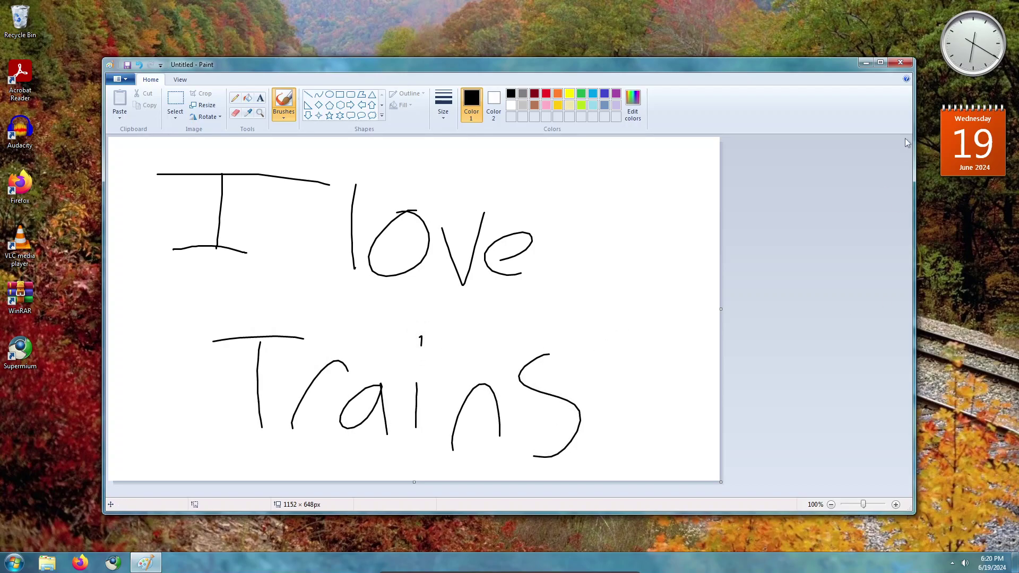
Close Paint and discard the unsaved train drawing
left_click(900, 62)
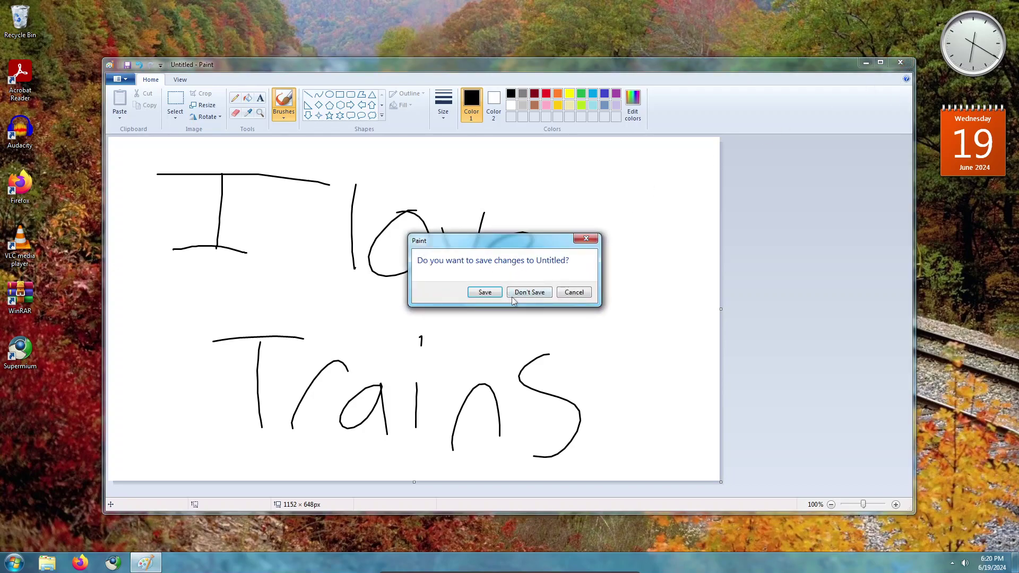
left_click(658, 297)
left_click(530, 293)
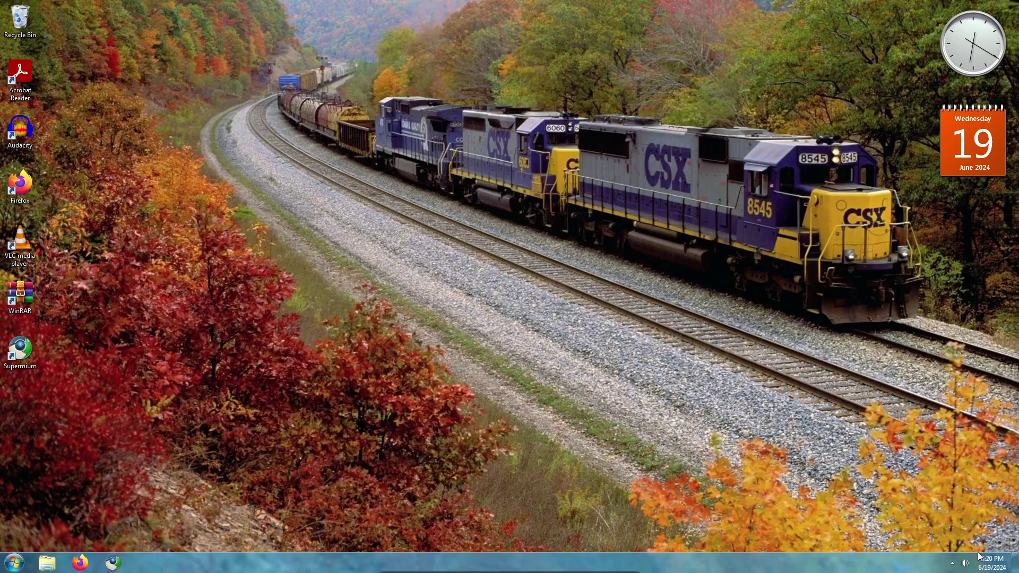
Adjust the speaker volume and open the theme's sound scheme settings through the desktop's personalization options
left_click(966, 563)
left_click(963, 438)
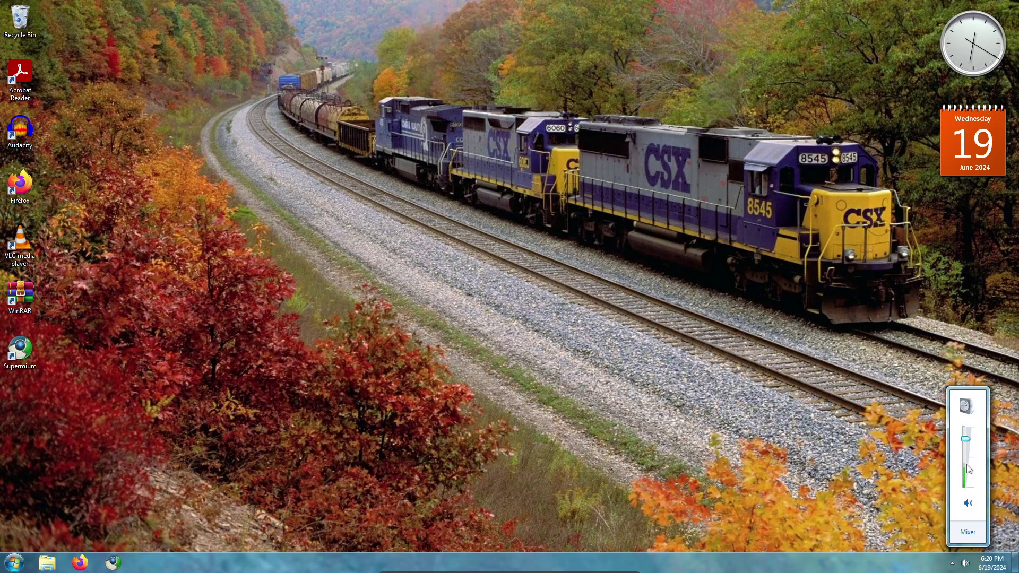
right_click(193, 202)
left_click(282, 329)
left_click(637, 422)
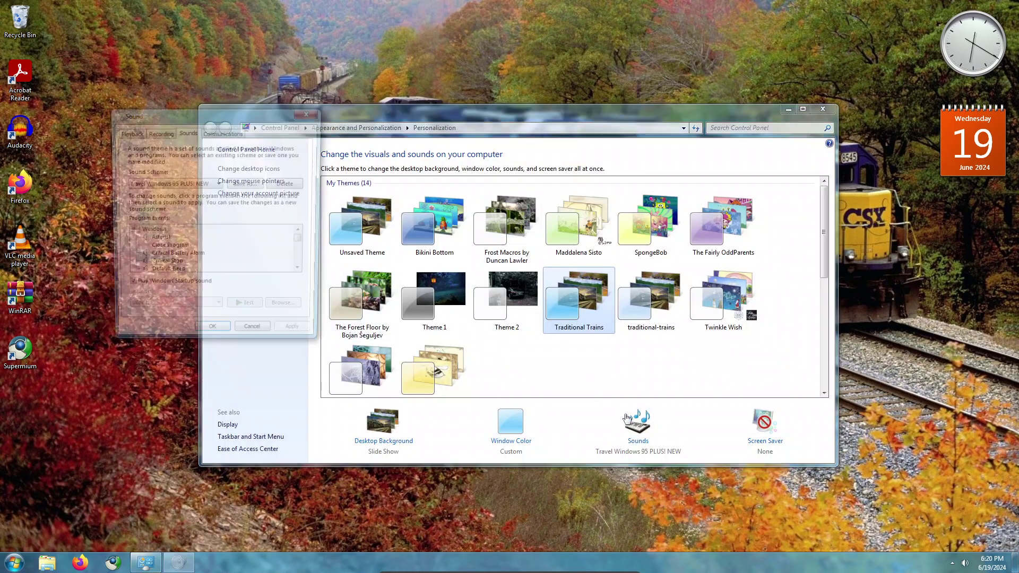
Preview the Asterisk, Critical Battery Alarm, Critical Stop and Default Beep event sounds
left_click(153, 241)
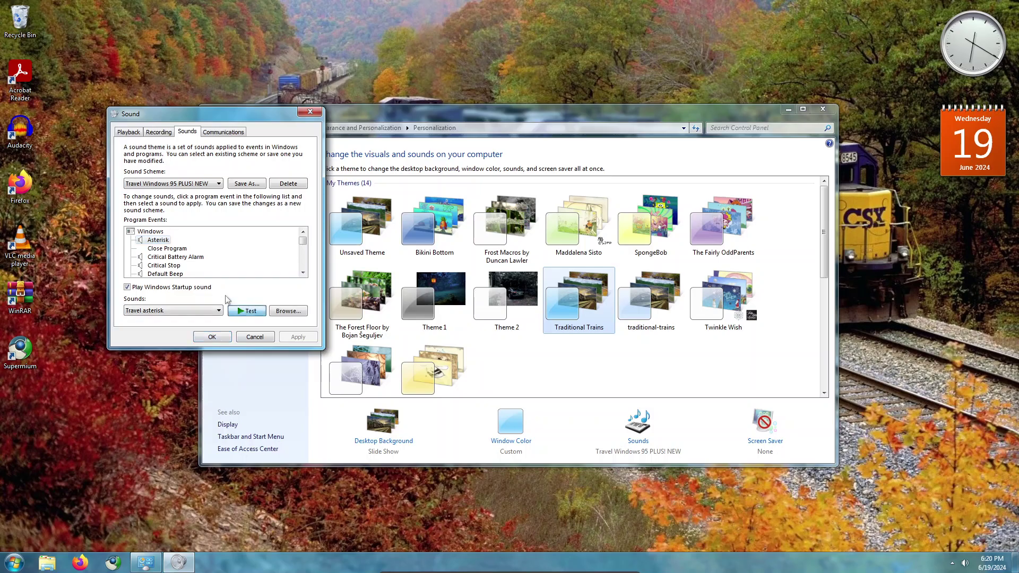
left_click(175, 256)
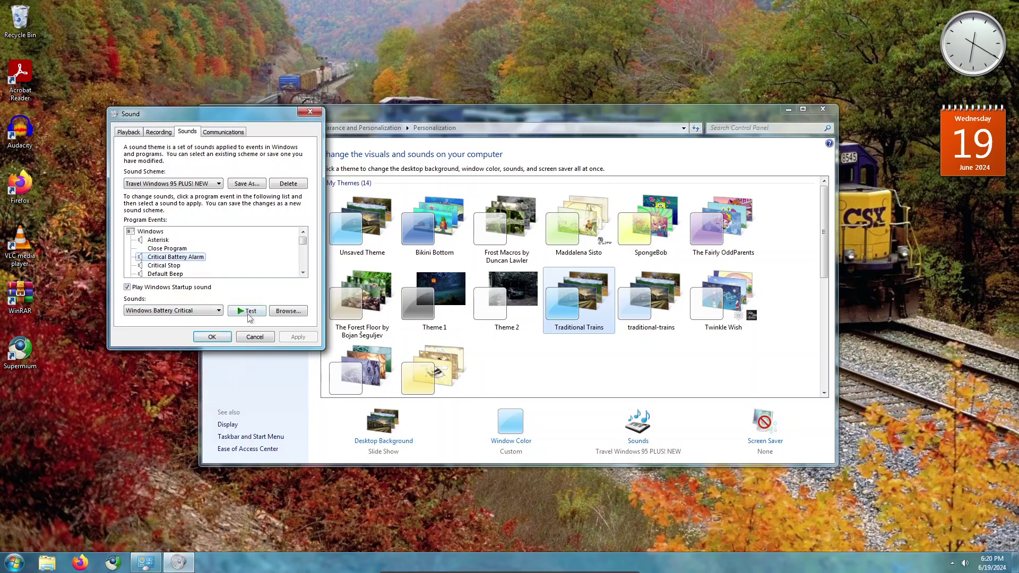
left_click(172, 268)
left_click(248, 312)
left_click(171, 274)
left_click(247, 313)
Preview the Device Connect, Device Disconnect, Device Failed to Connect and Exclamation event sounds
left_click(175, 275)
left_click(237, 311)
left_click(178, 274)
left_click(247, 312)
left_click(183, 274)
left_click(236, 313)
left_click(175, 274)
left_click(237, 312)
Preview the Exit Windows, Low Battery Alarm and Maximize event sounds
left_click(181, 275)
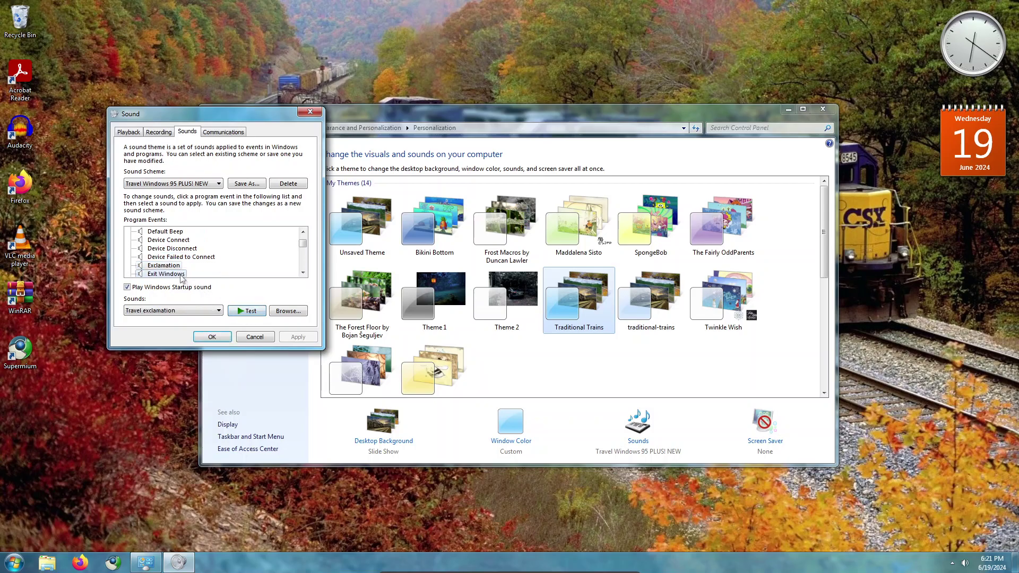
left_click(234, 312)
left_click(177, 275)
left_click(246, 313)
left_click(170, 274)
left_click(247, 312)
Preview the sounds of the events from Menu Command and Menu Pop-up through Minimize to New Mail Notification
left_click(170, 273)
key("Down")
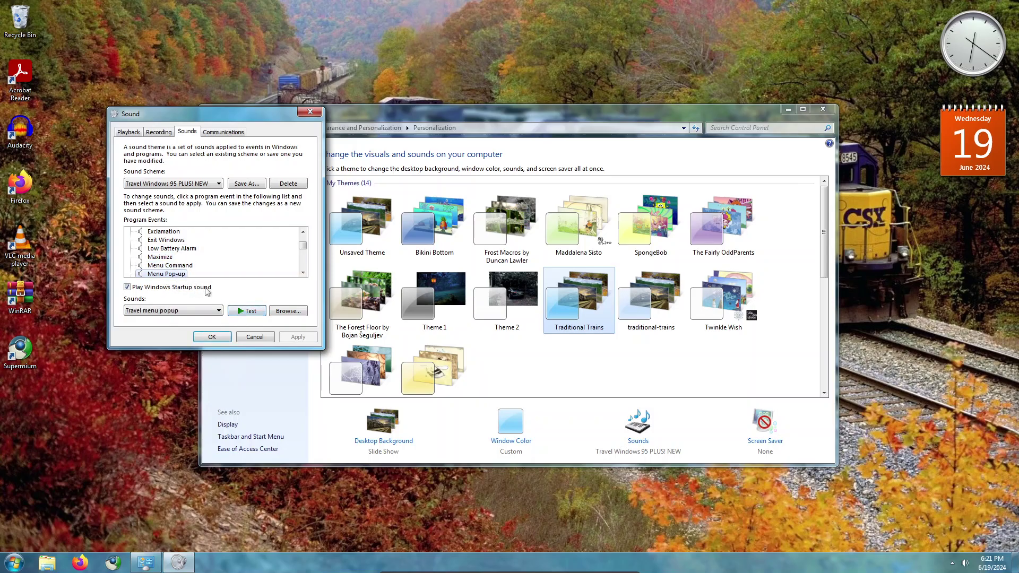
key("Down")
key("Down")
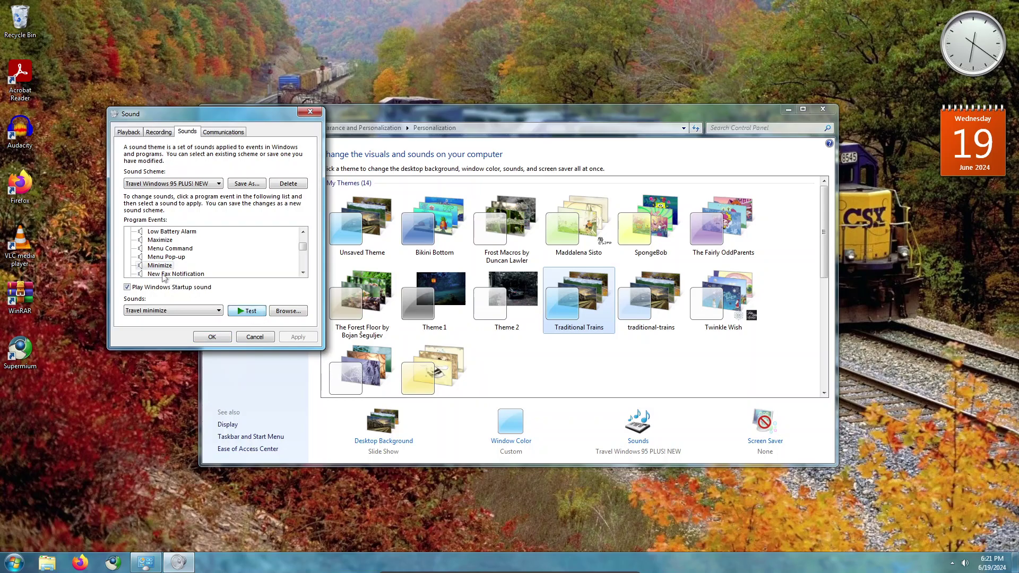
key("Down")
scroll(299, 275, "down", 2)
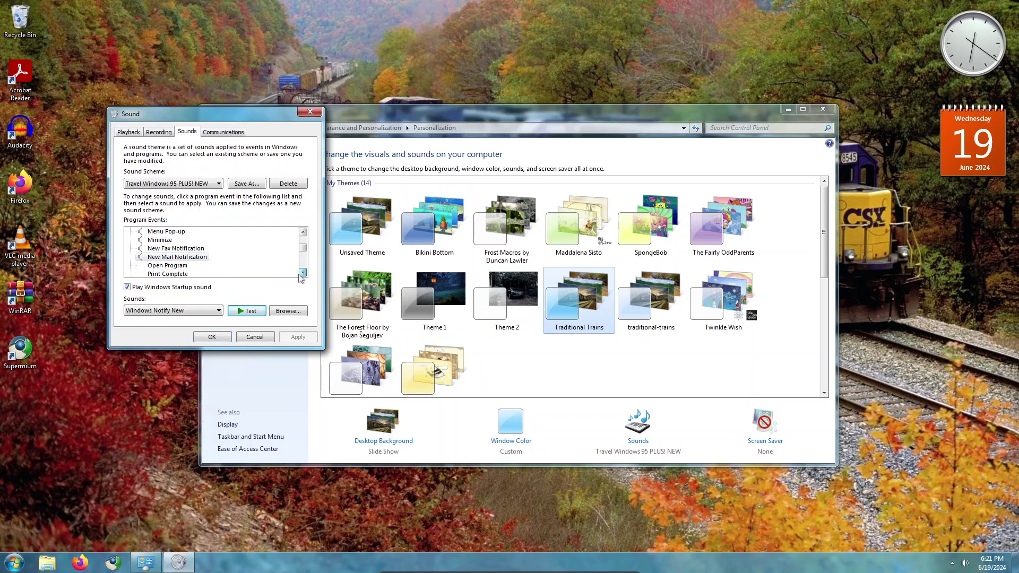
Preview the Program Error, Question, Restore Down and Restore Up event sounds
left_click(165, 231)
left_click(248, 312)
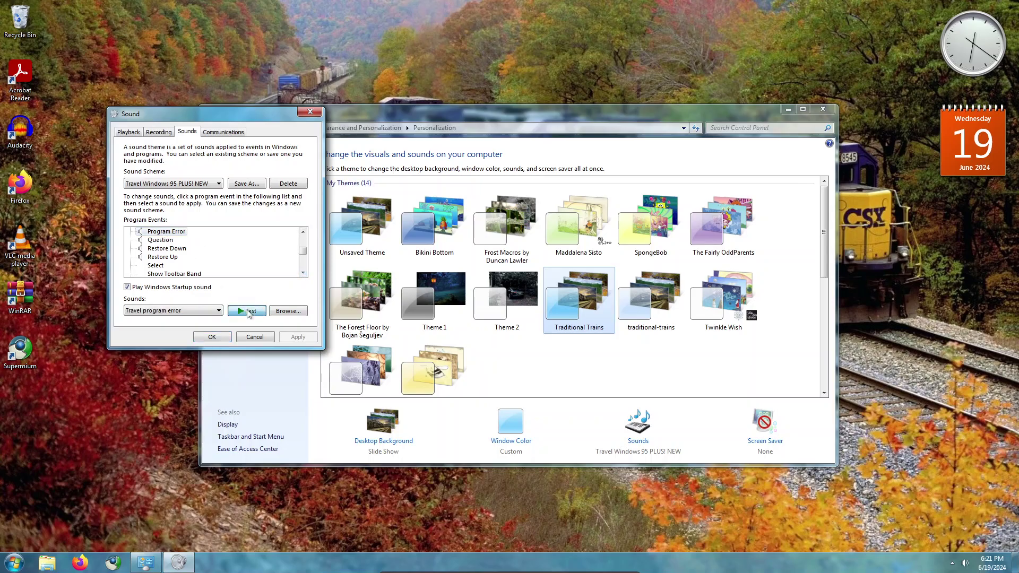
left_click(159, 239)
left_click(242, 309)
left_click(174, 257)
left_click(247, 312)
left_click(175, 257)
left_click(233, 312)
Preview the sounds from System Notification through Windows Change Theme, Windows Logoff and Windows Logon to the event after it
left_click(302, 272)
left_click(302, 273)
left_click(164, 258)
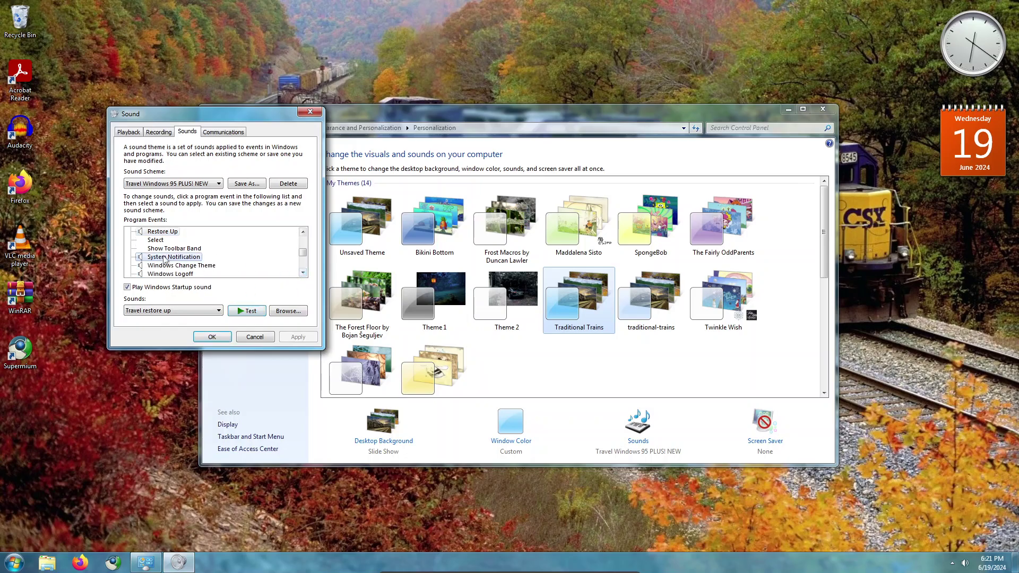
left_click(190, 265)
left_click(248, 313)
left_click(181, 274)
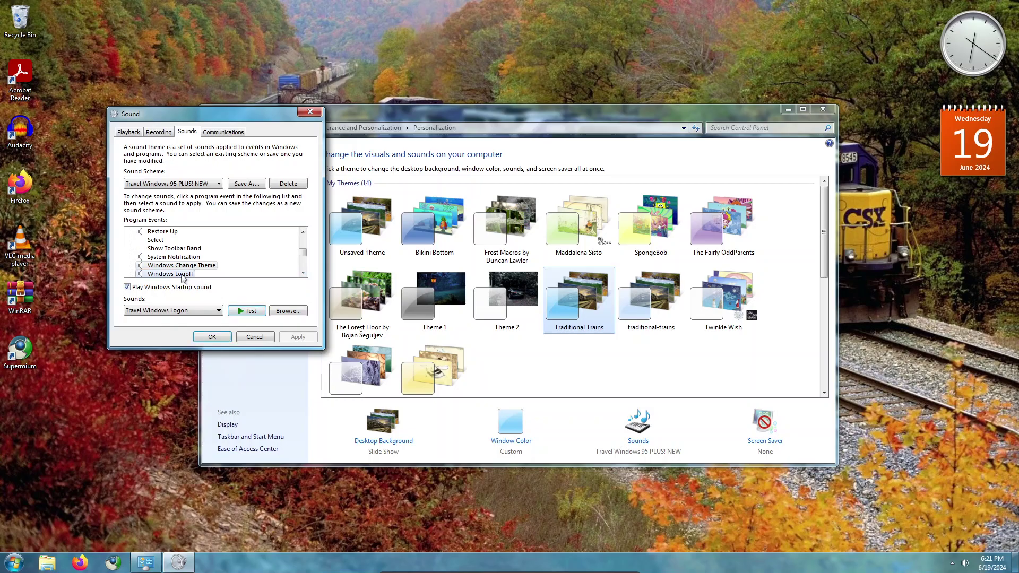
left_click(185, 274)
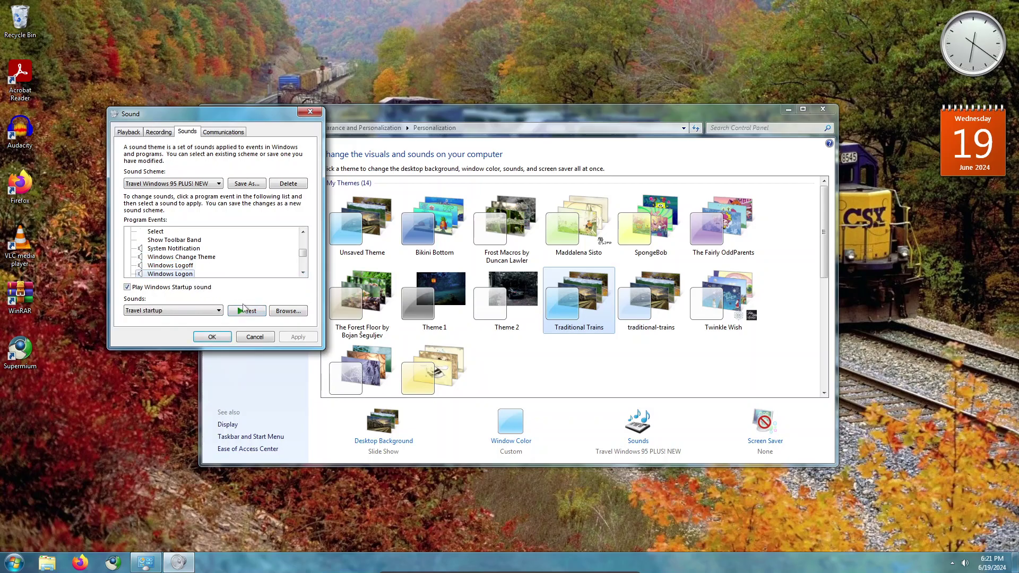
left_click(252, 315)
left_click(215, 275)
left_click(254, 312)
Preview the Windows Explorer sounds for Blocked Pop-up Window, Empty Recycle Bin and Fax error
scroll(300, 273, "down", 3)
left_click(184, 240)
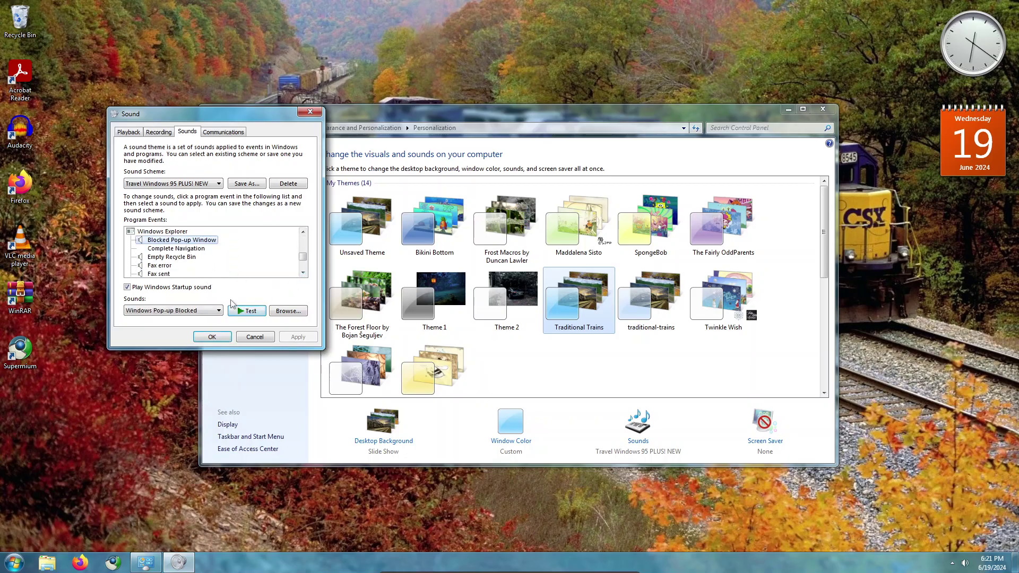
left_click(240, 311)
left_click(169, 257)
left_click(200, 239)
left_click(255, 313)
left_click(171, 257)
left_click(165, 265)
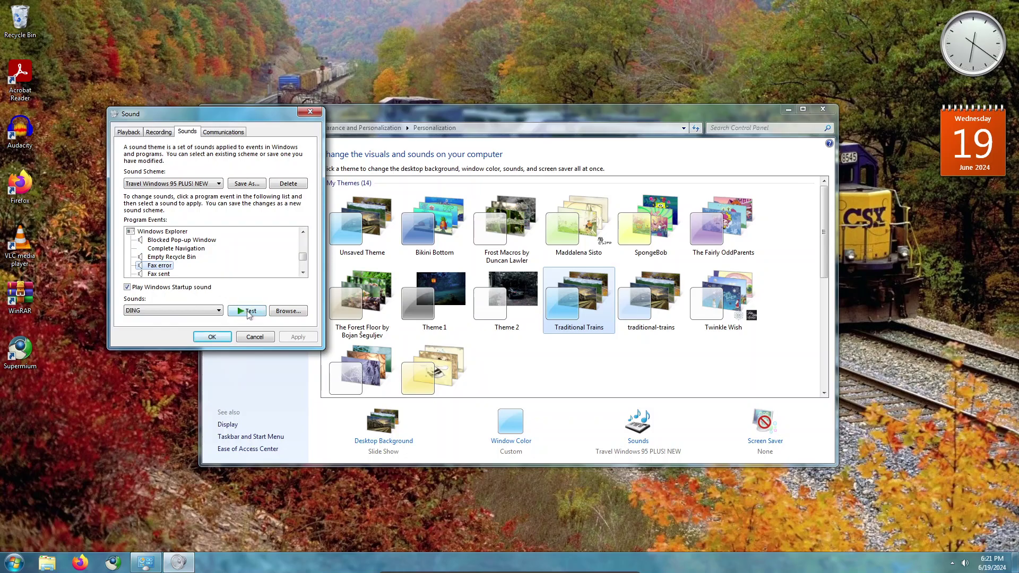
Preview the Fax sent, Feed Discovered, Incoming call and Information Bar event sounds
left_click(160, 274)
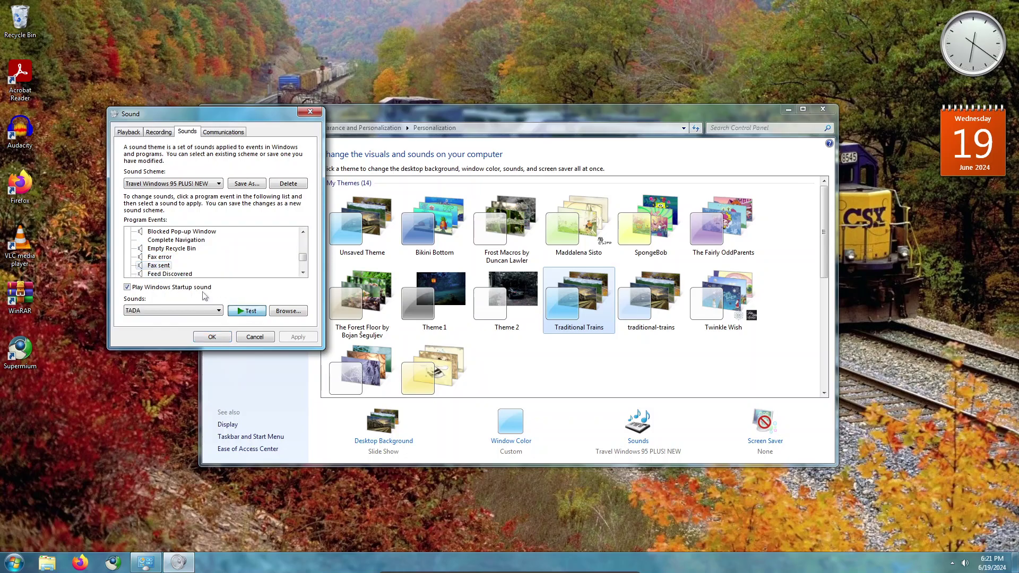
left_click(170, 274)
left_click(167, 273)
left_click(181, 274)
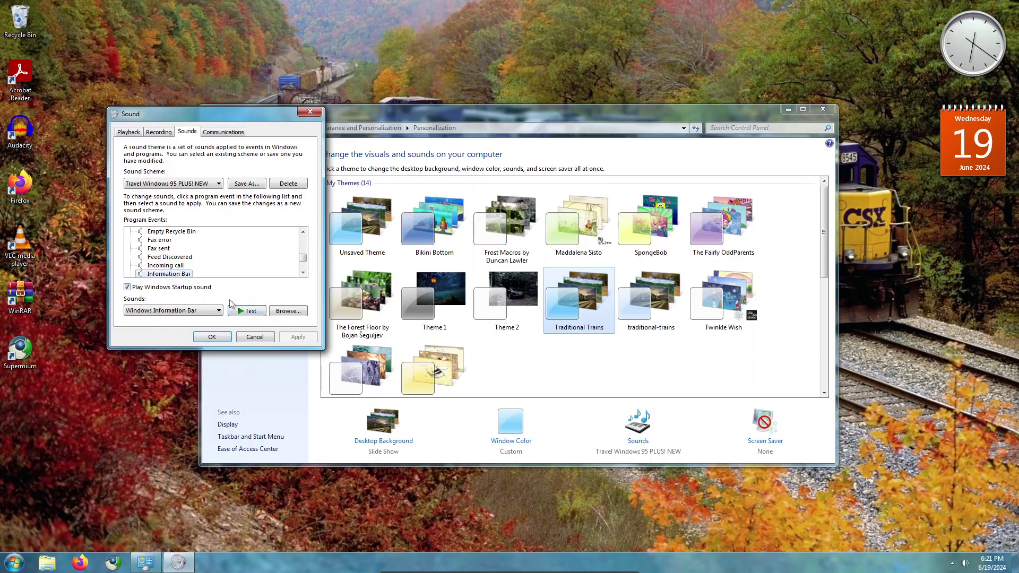
Preview the Start Navigation sound, and close the sound settings without saving along with the Personalization window
left_click(304, 273)
left_click(303, 273)
left_click(190, 257)
key("Up")
left_click(246, 311)
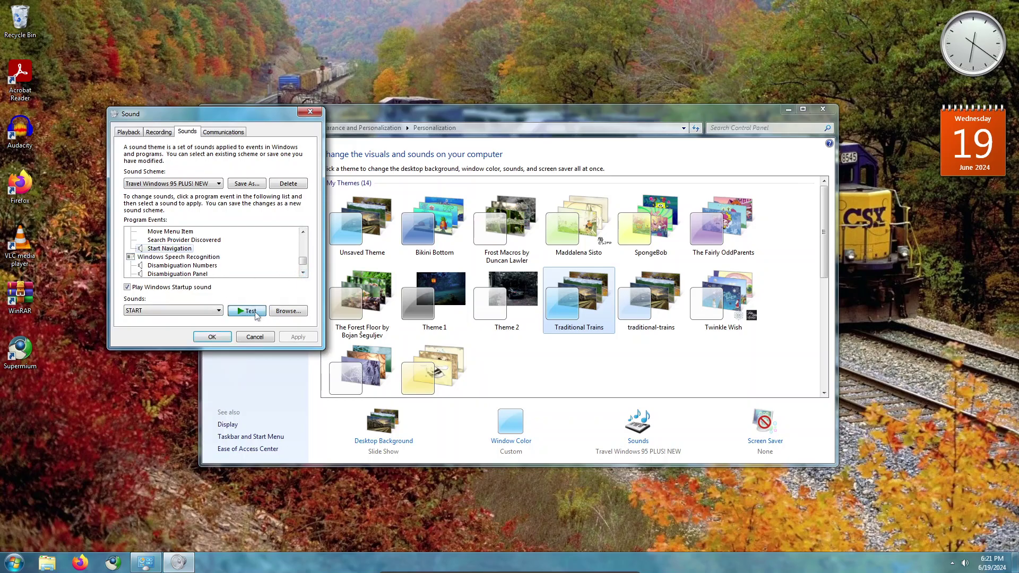
left_click(255, 338)
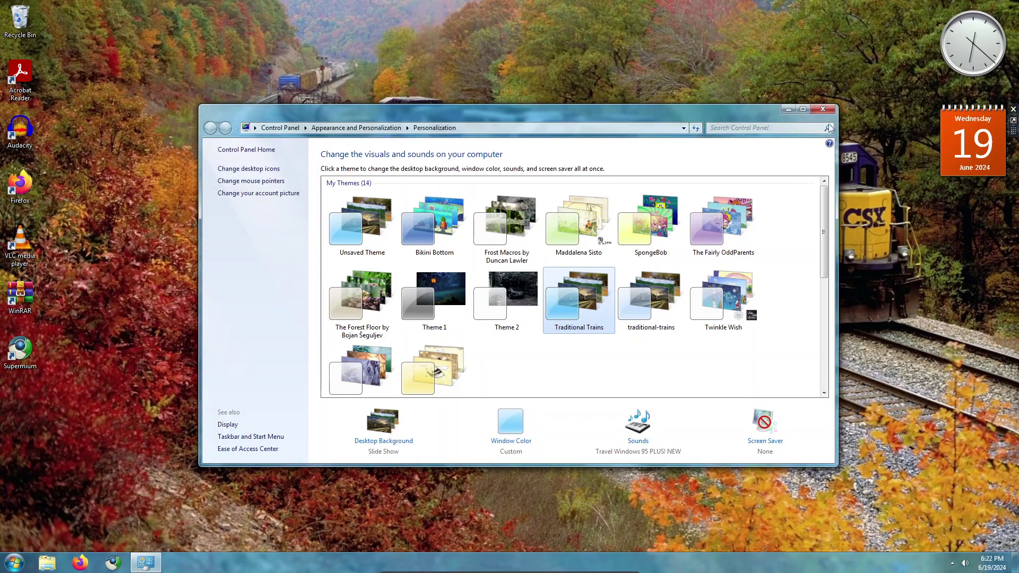
left_click(823, 108)
Empty the Recycle Bin and confirm the permanent deletion
right_click(30, 19)
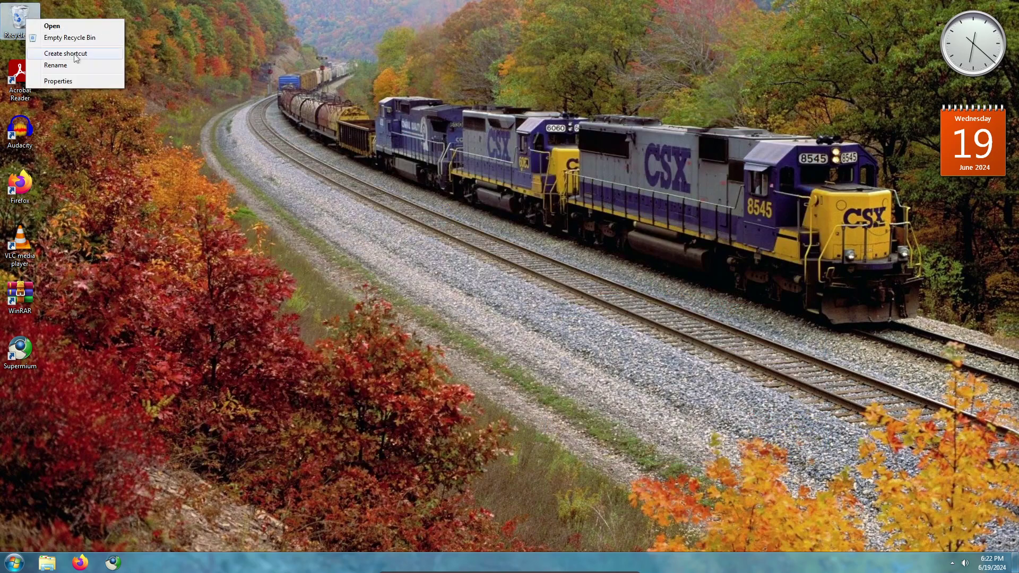
left_click(53, 36)
left_click(551, 290)
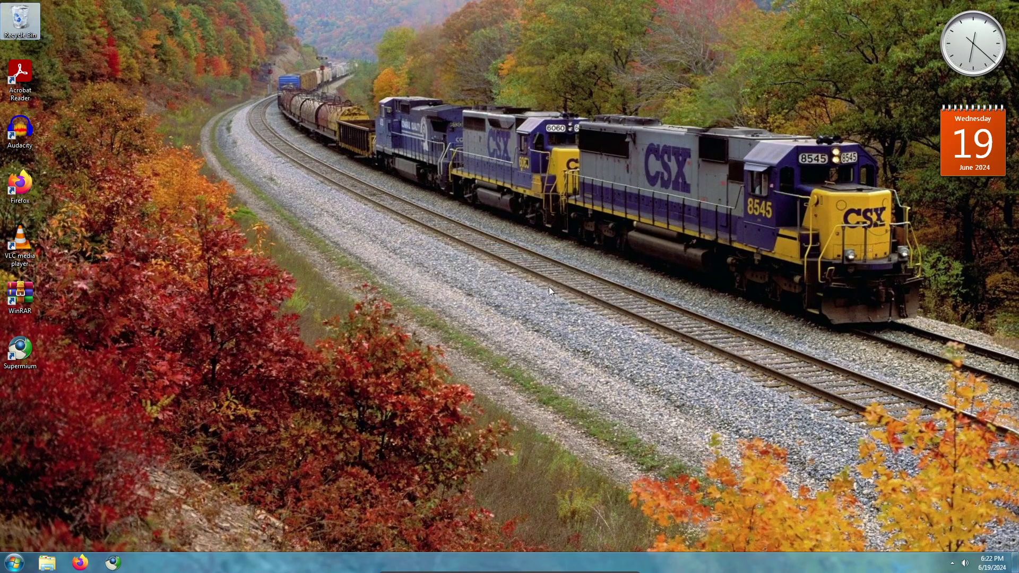
left_click(564, 271)
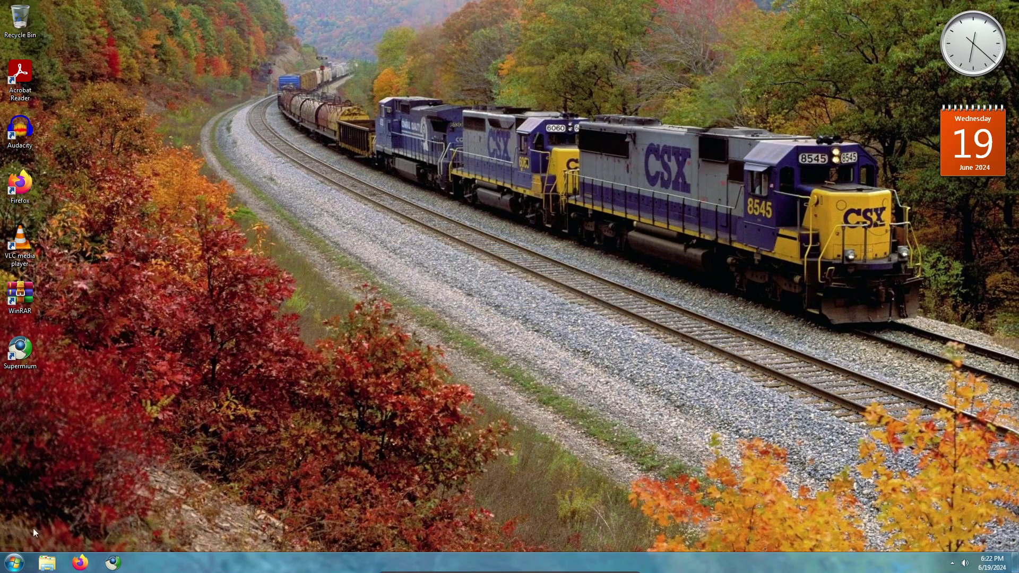
Restart the Windows 7 virtual machine from within Windows
left_click(14, 562)
left_click(185, 535)
left_click(215, 521)
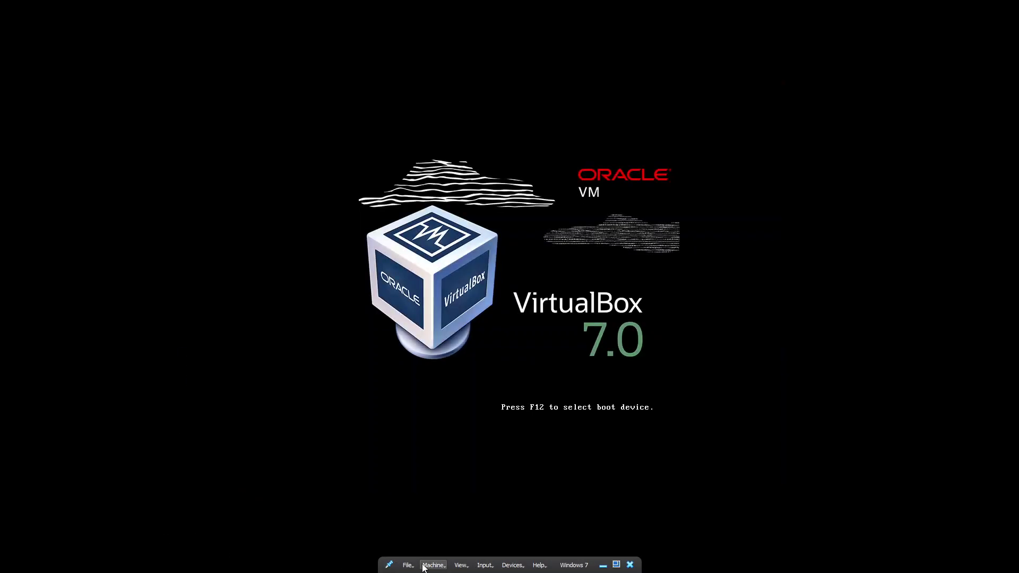
Display the VirtualBox control commands for the running Windows 7 machine
left_click(431, 566)
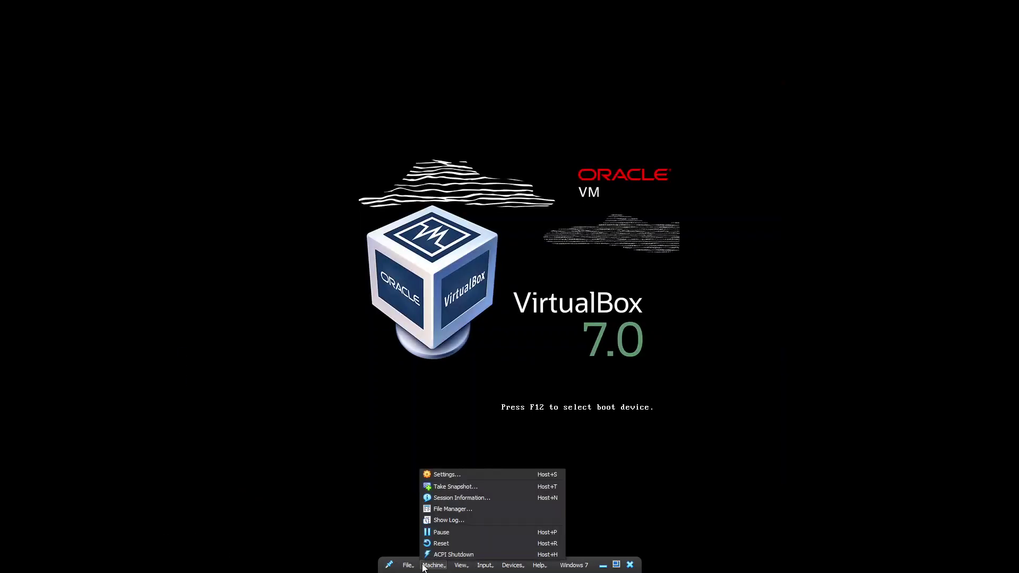